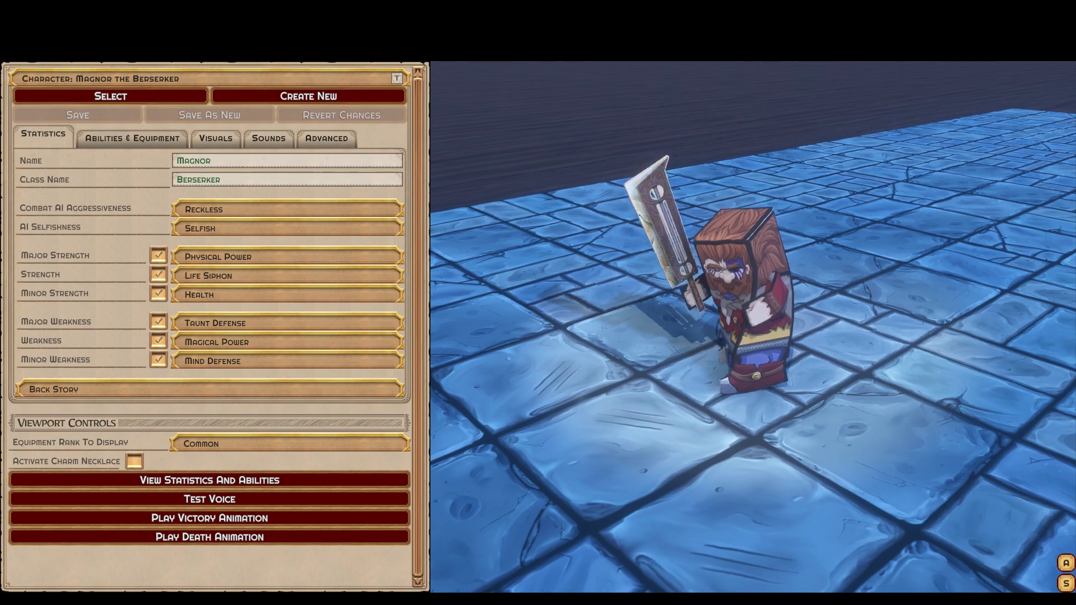
- Browse the ability cards available for Magnor's master ability, leave the library and collapse the master ability options
click(132, 139)
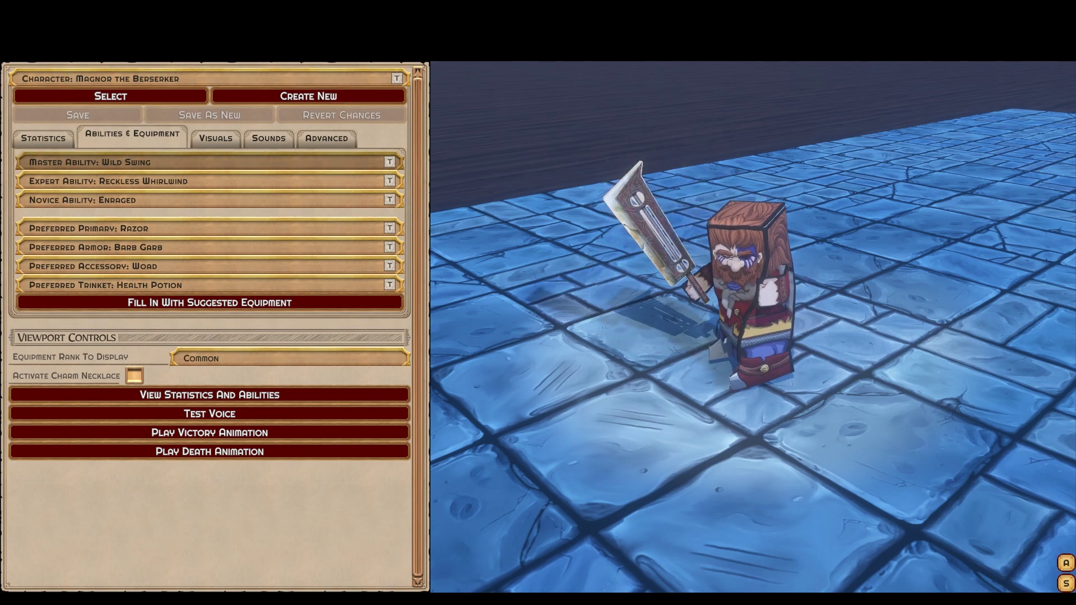
click(209, 162)
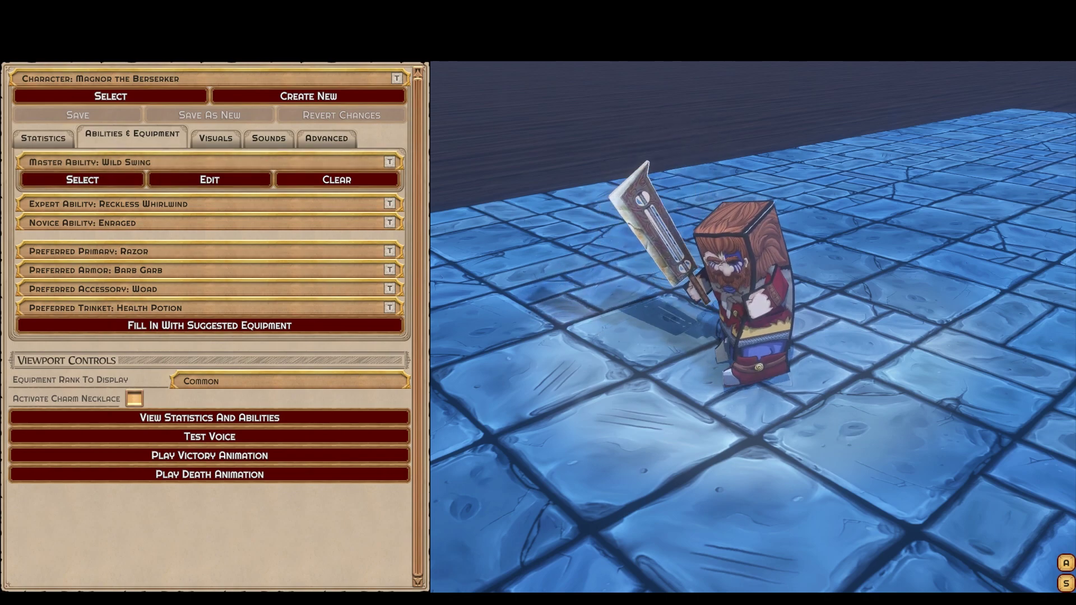
click(83, 180)
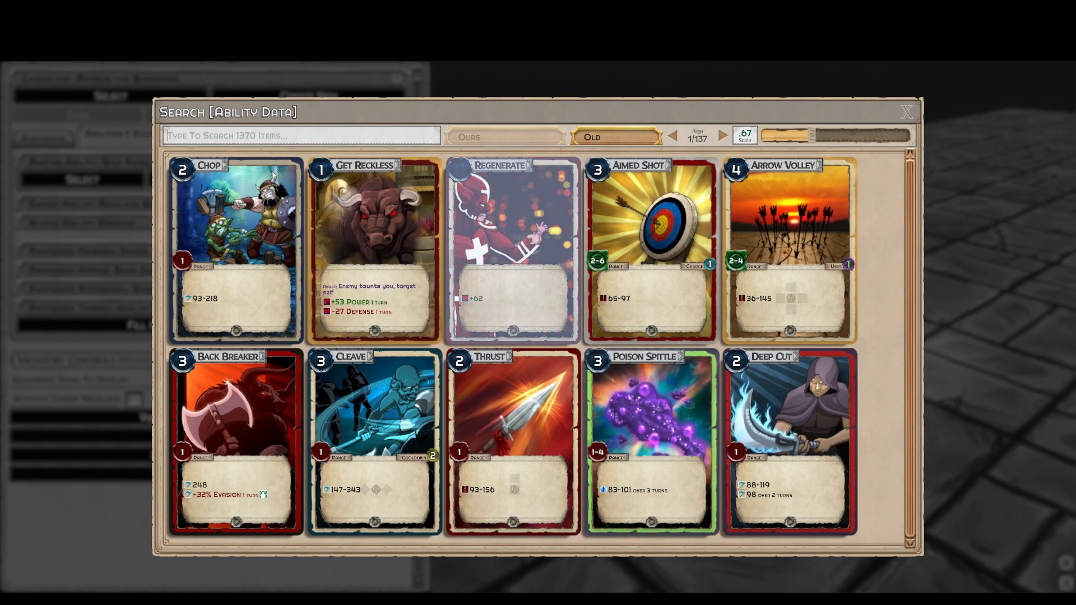
scroll(560, 249, down, 3)
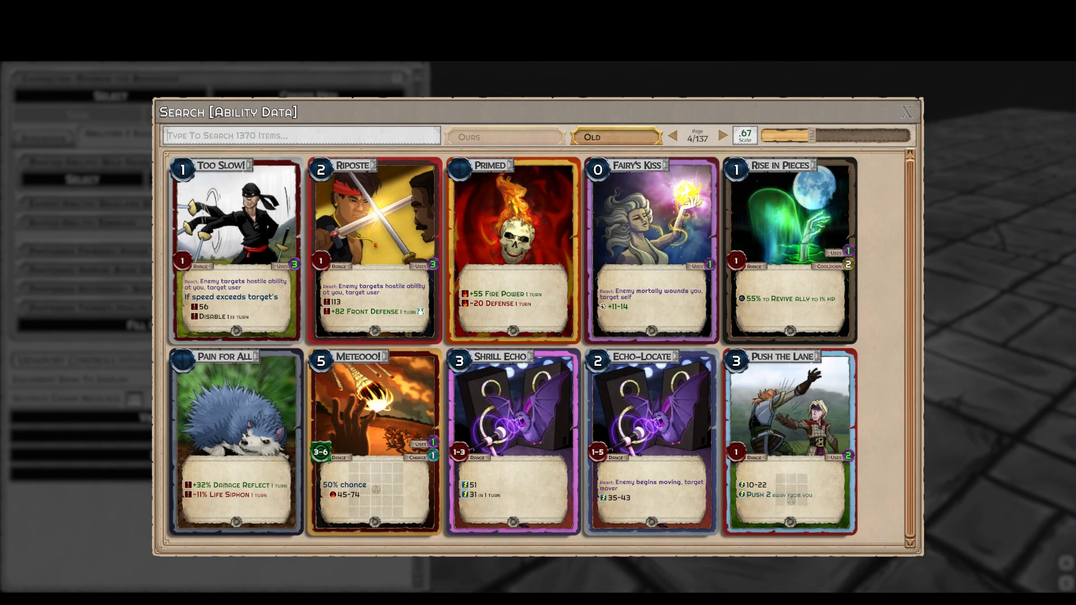
key(Right)
key(Escape)
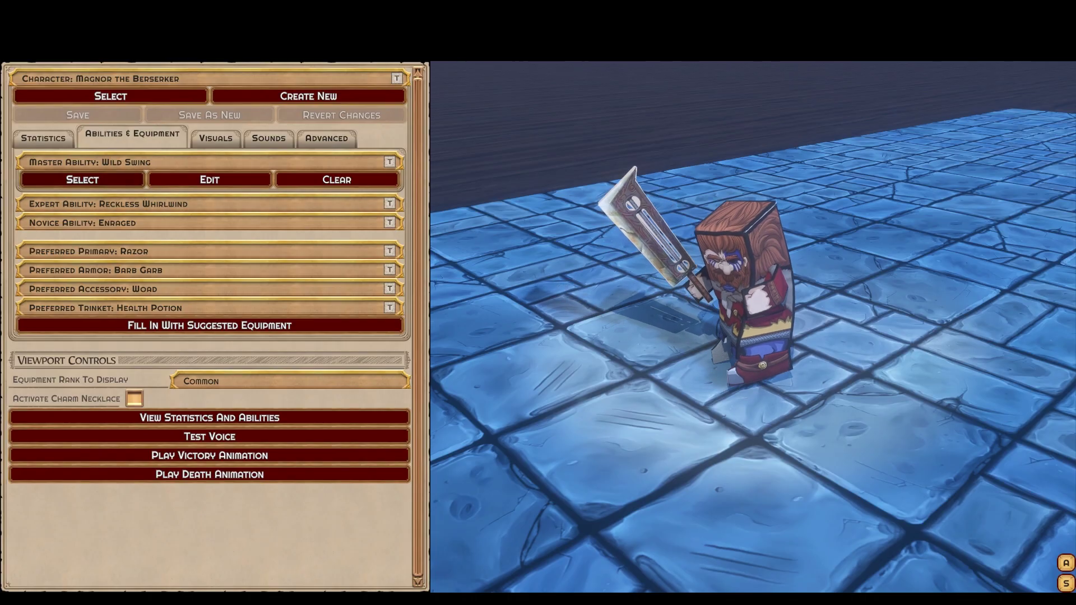
click(210, 162)
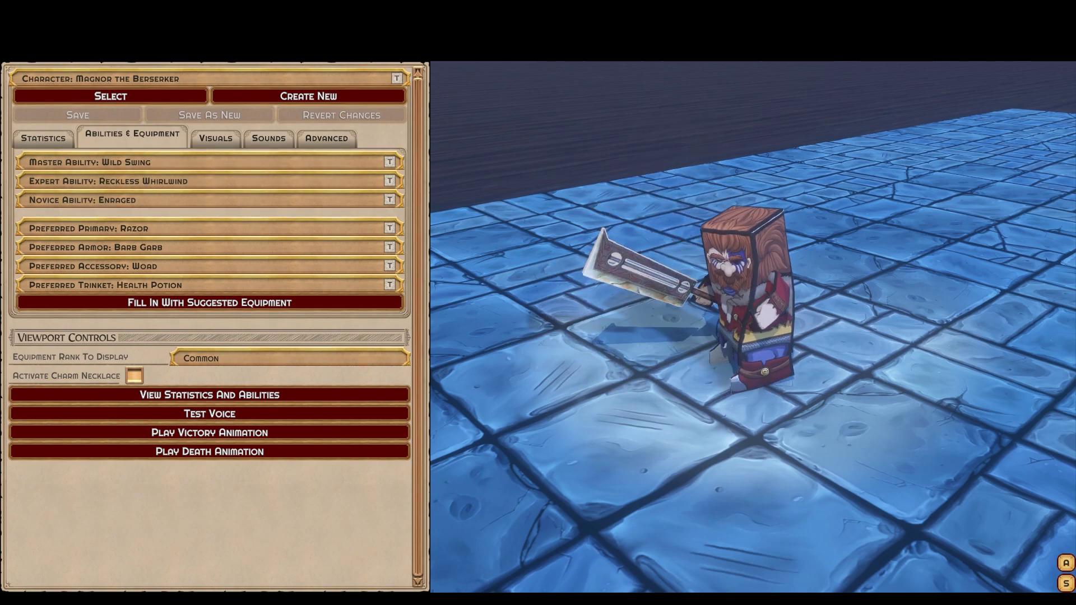
- View Magnor's statistics and ability cards at the Common equipment rank, and close the overview
click(210, 395)
mouse_move(666, 560)
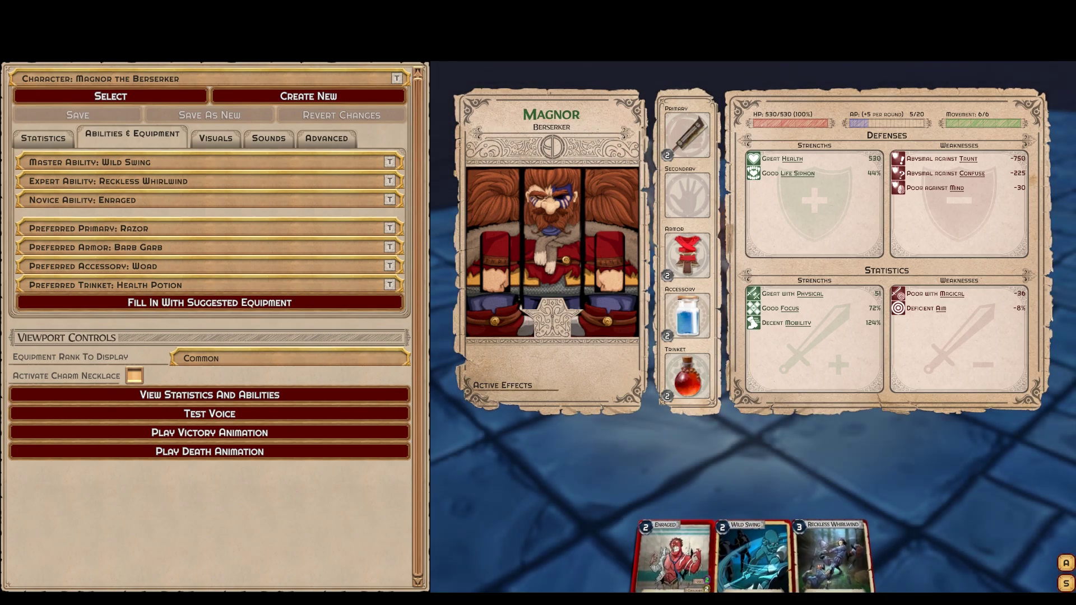
key(Escape)
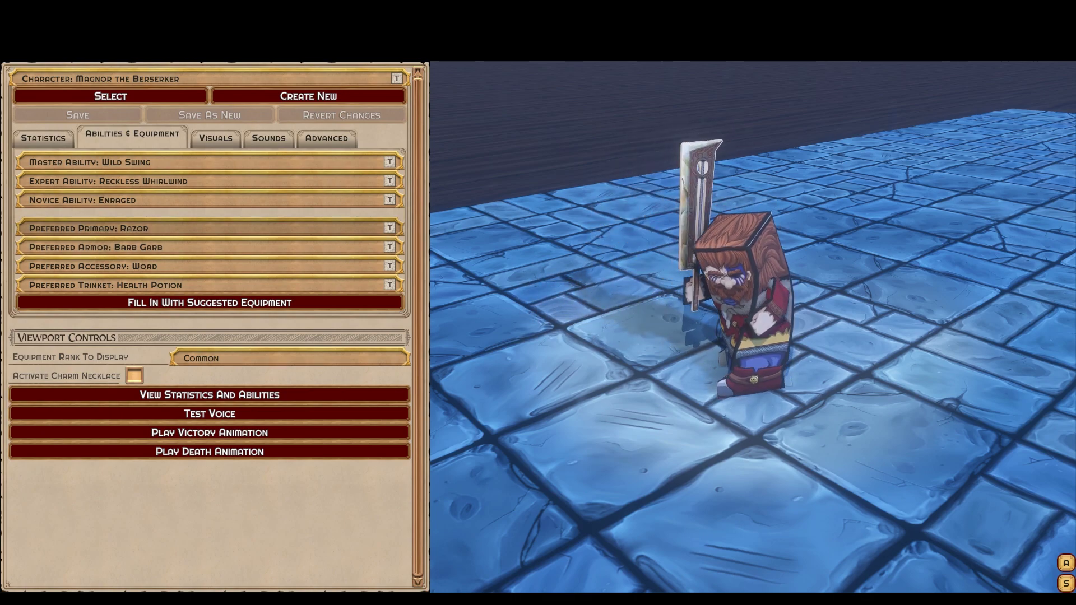
- Look through the equipment available for Magnor's preferred primary slot and glance at the character's strengths and weaknesses
click(209, 228)
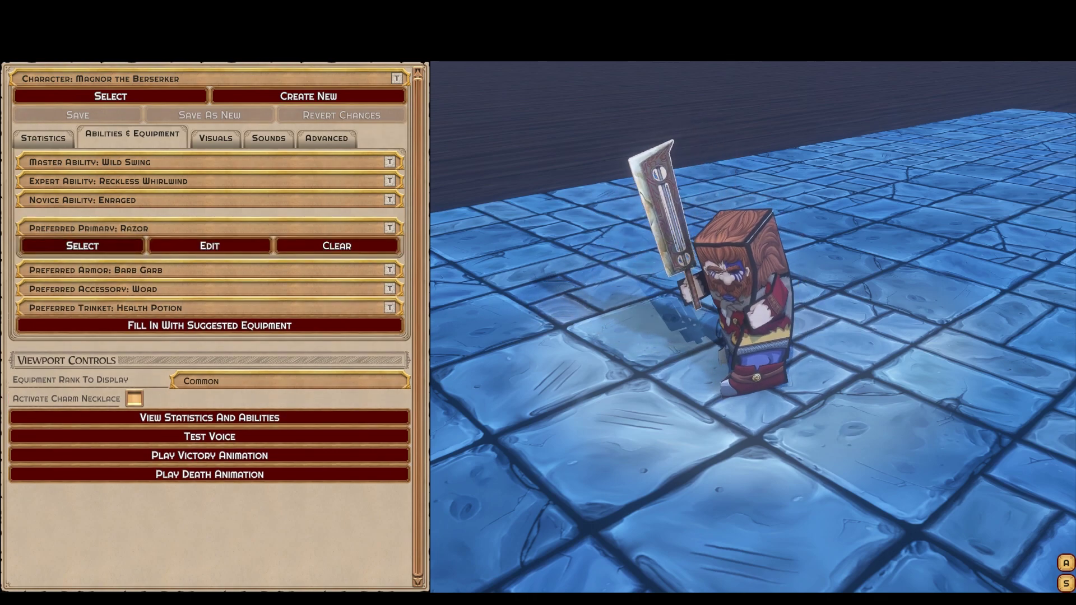
click(82, 245)
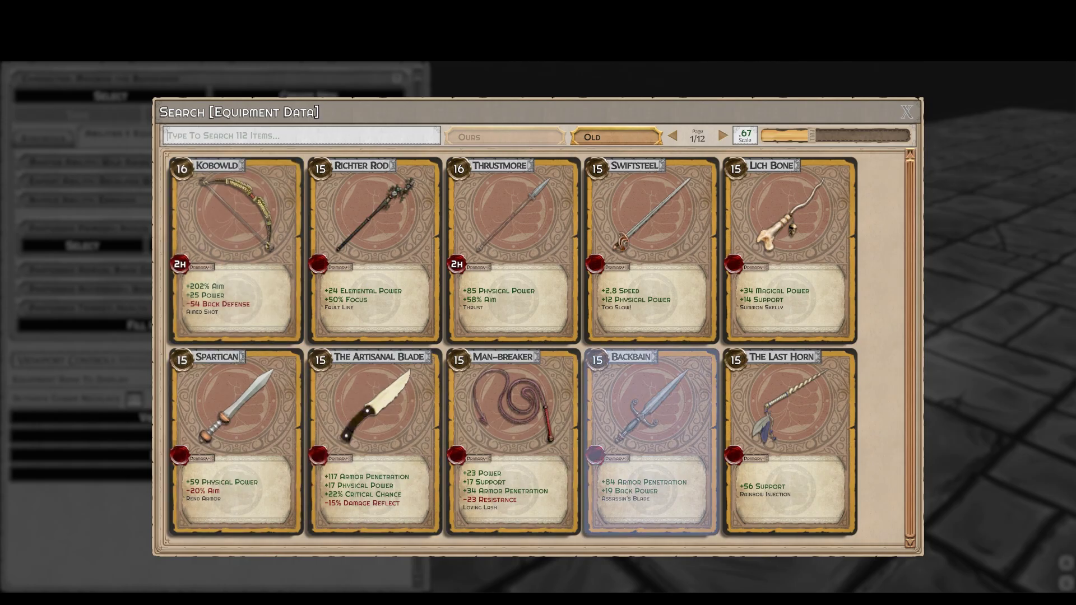
click(907, 112)
click(209, 270)
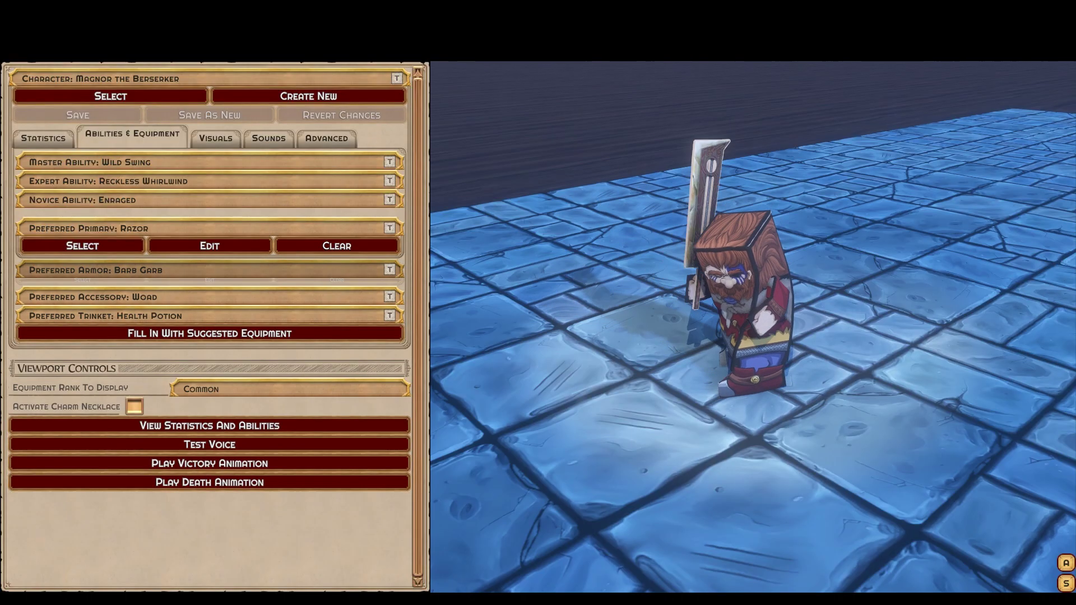
click(209, 228)
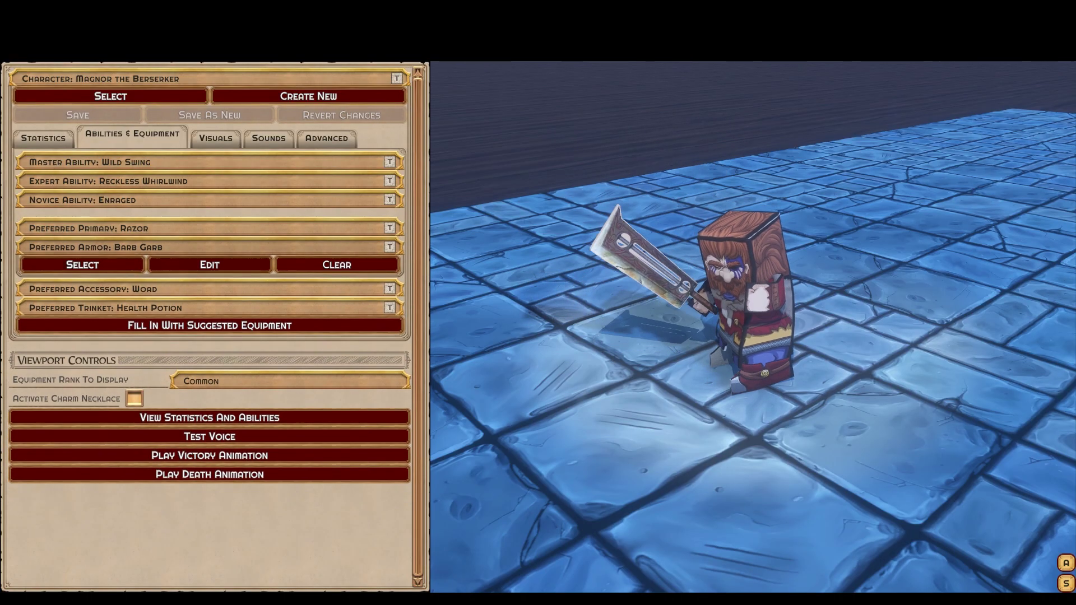
click(210, 247)
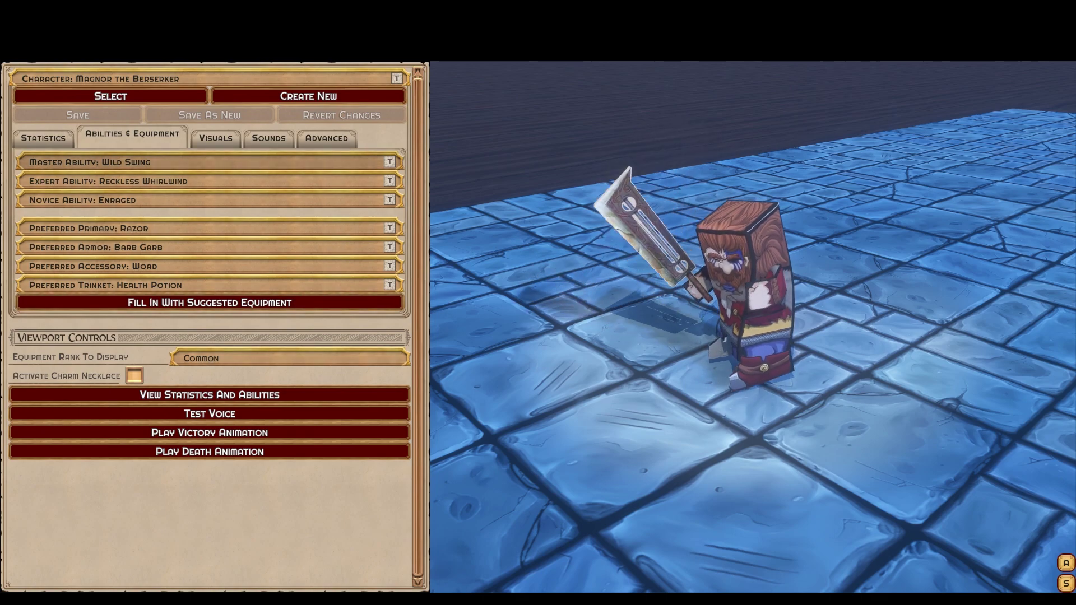
click(43, 139)
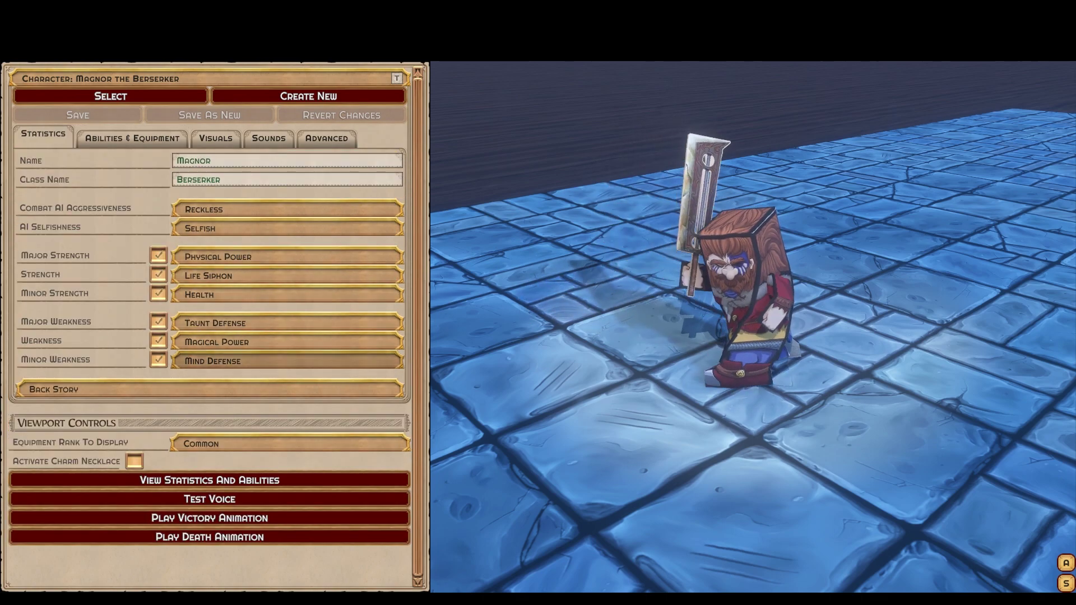
click(132, 138)
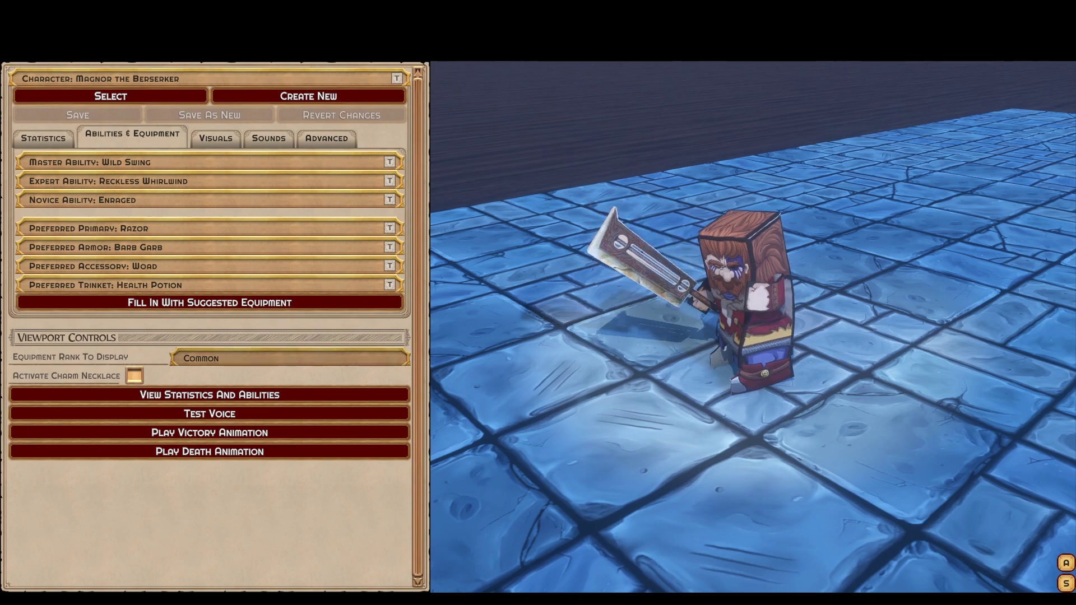
- Set the displayed equipment rank to Legendary and review Magnor's statistics and abilities at that rank
click(290, 358)
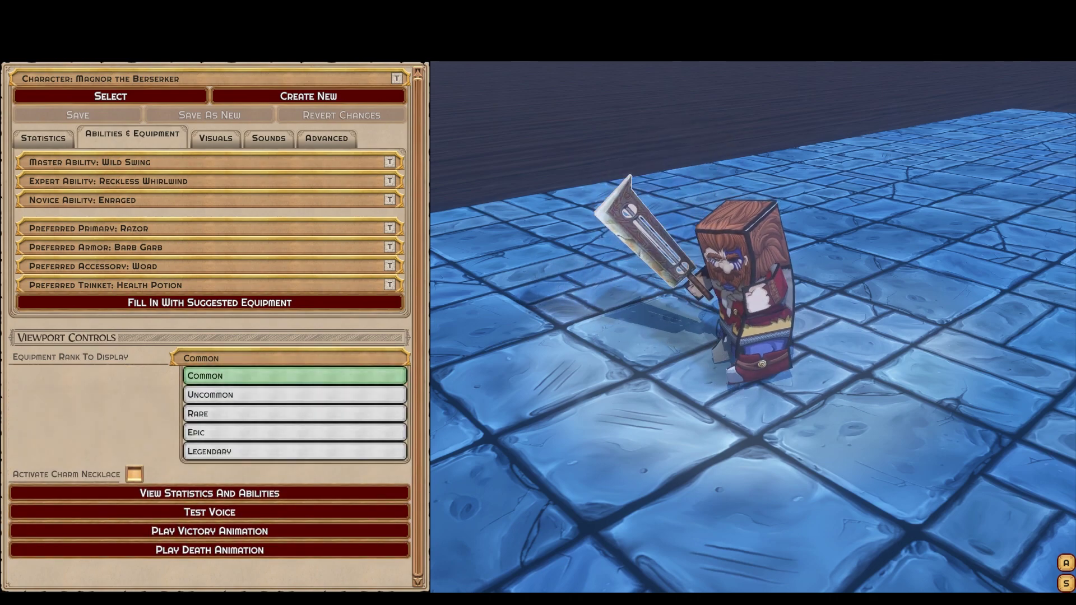
click(294, 451)
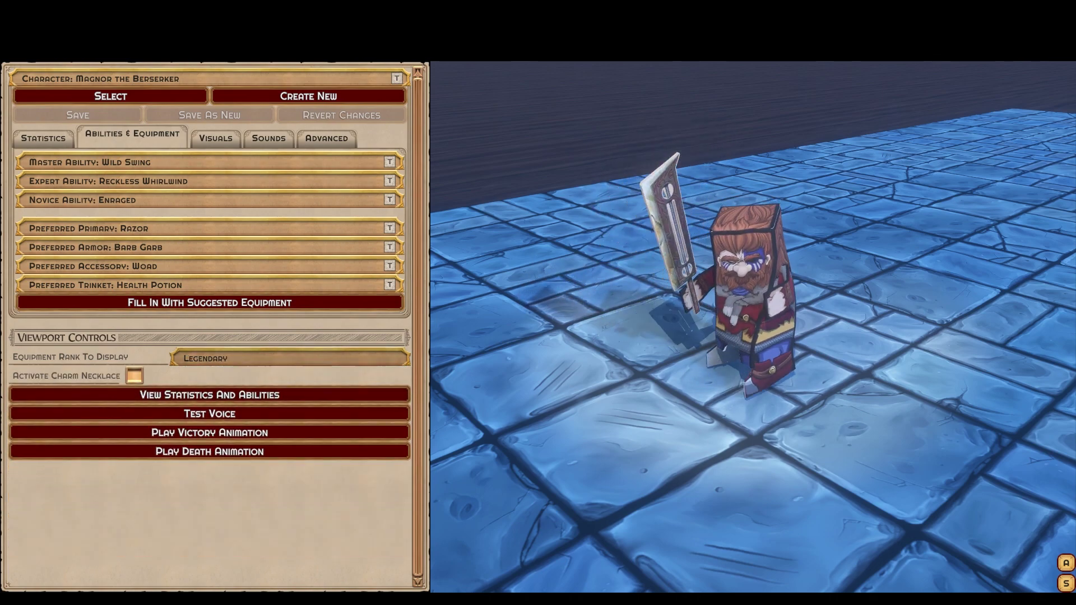
click(210, 394)
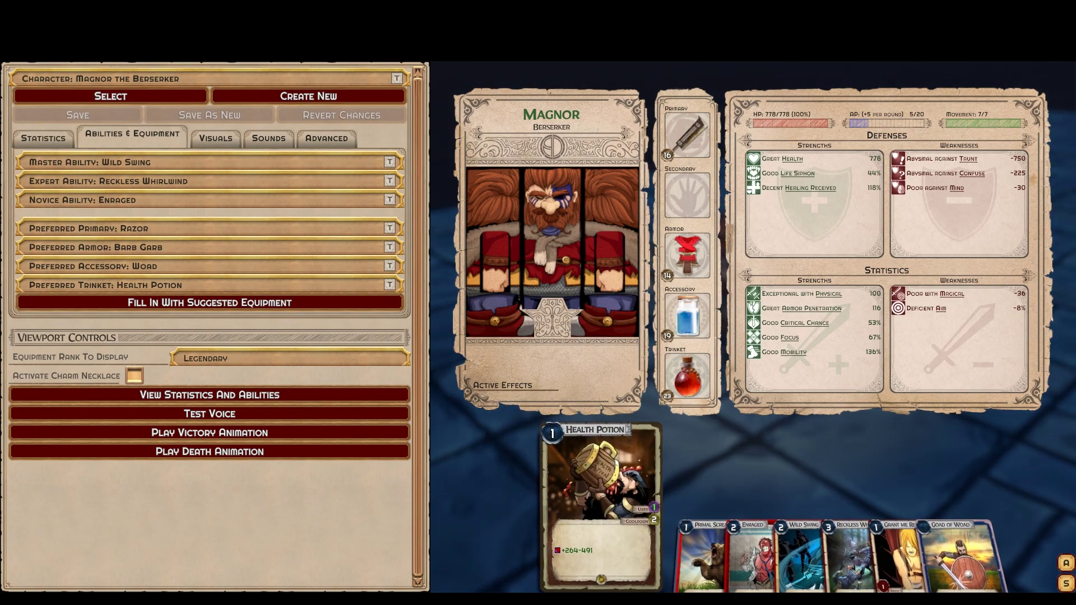
key(Escape)
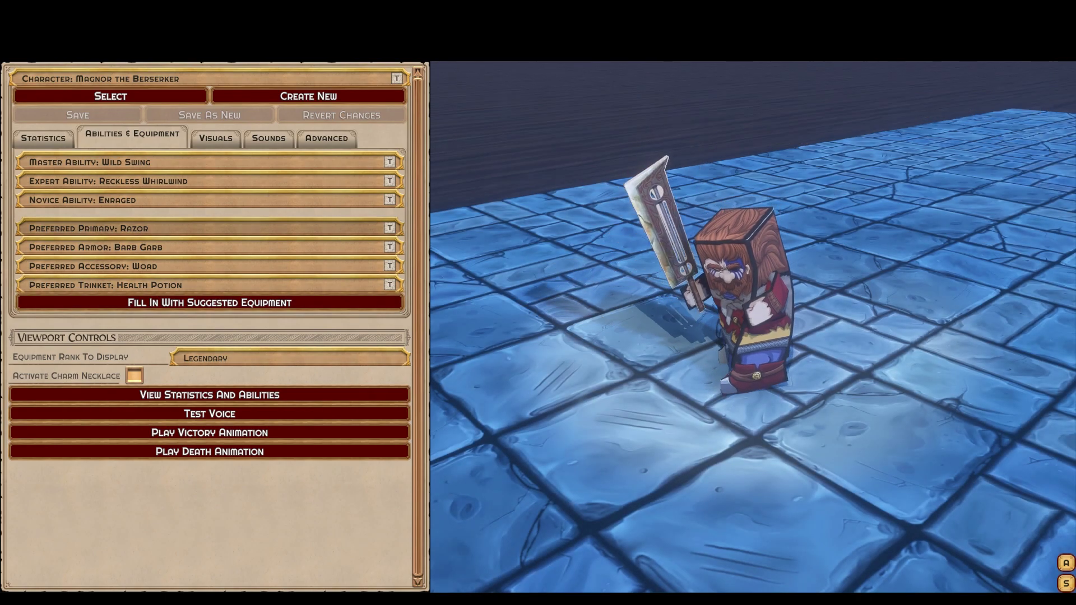
- Return the displayed equipment rank to Common and review Magnor's statistics and abilities again
click(289, 358)
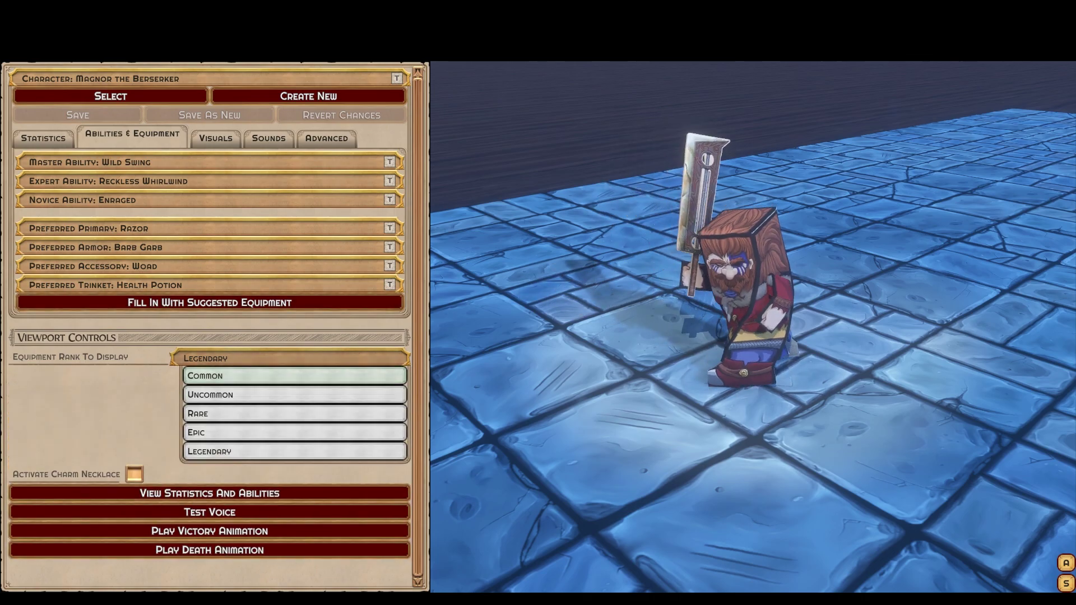
click(290, 374)
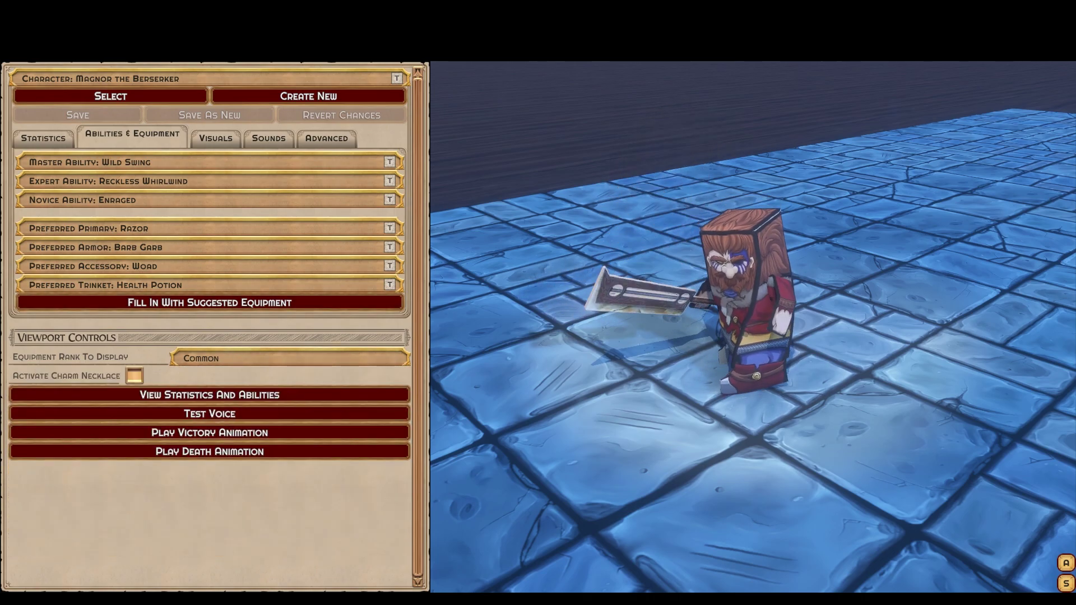
click(210, 395)
key(Escape)
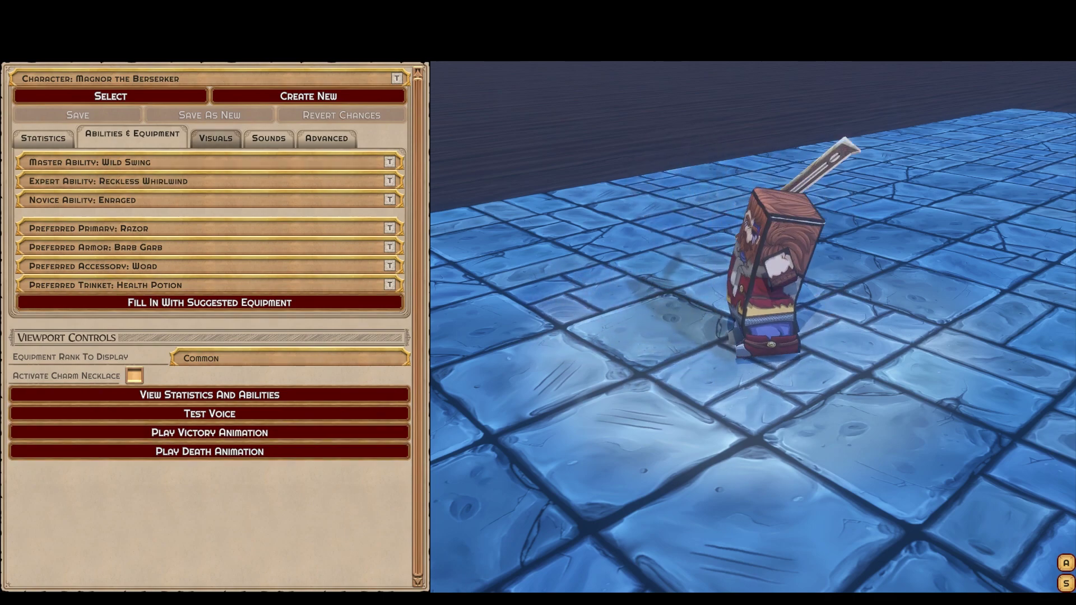
- Browse both pages of character images available for Magnor's visuals, and close the image library
click(215, 137)
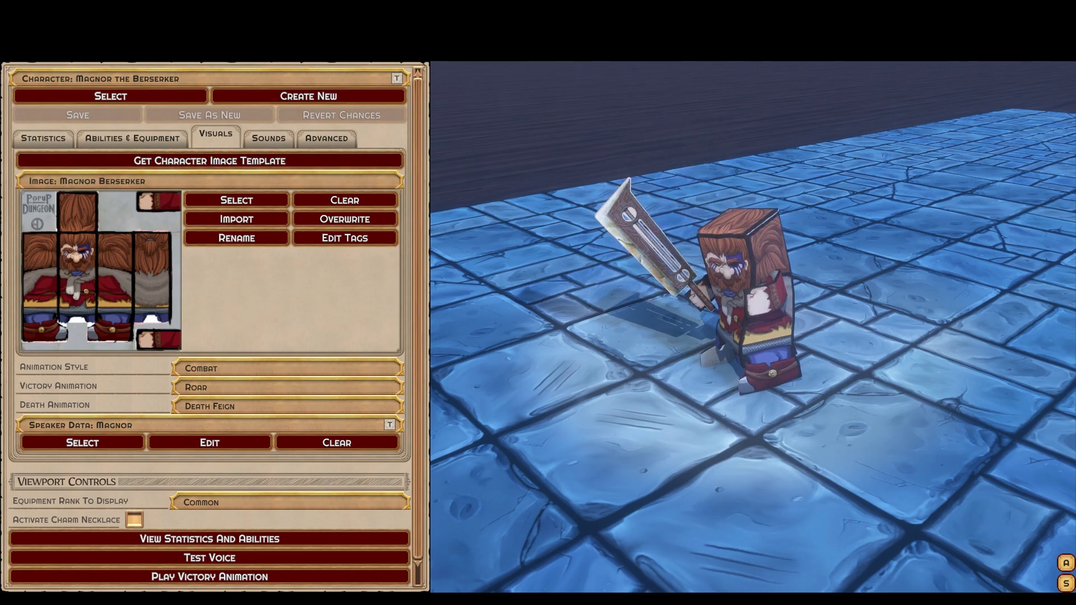
click(236, 200)
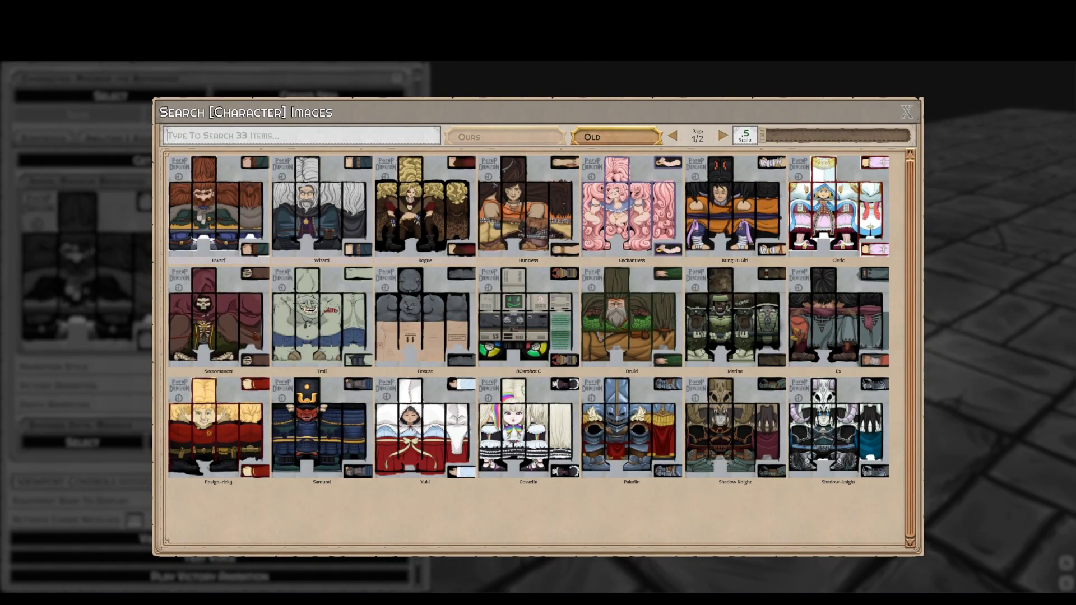
click(722, 136)
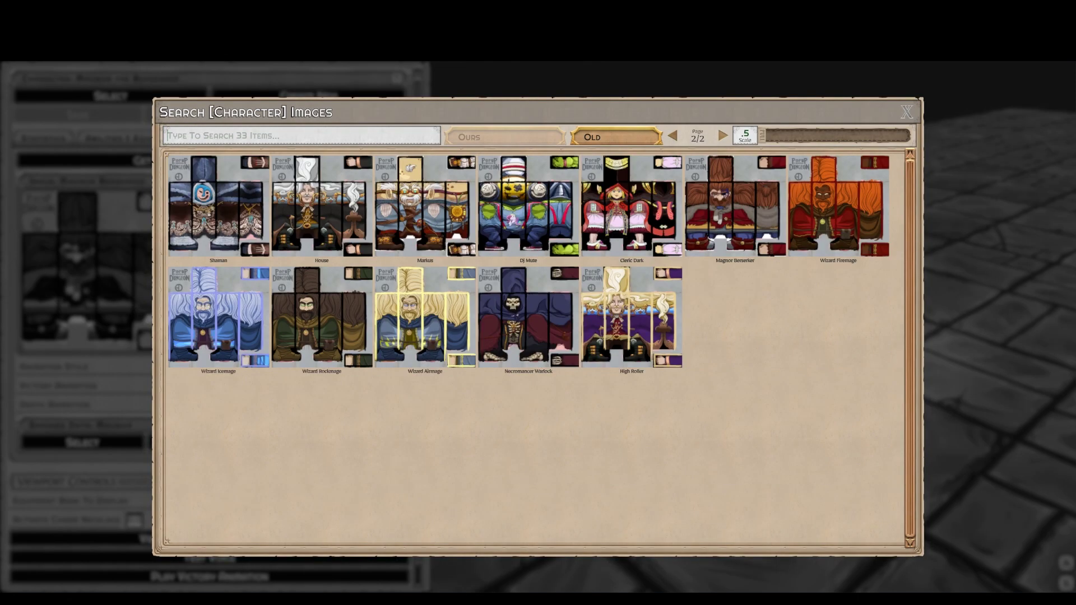
click(672, 135)
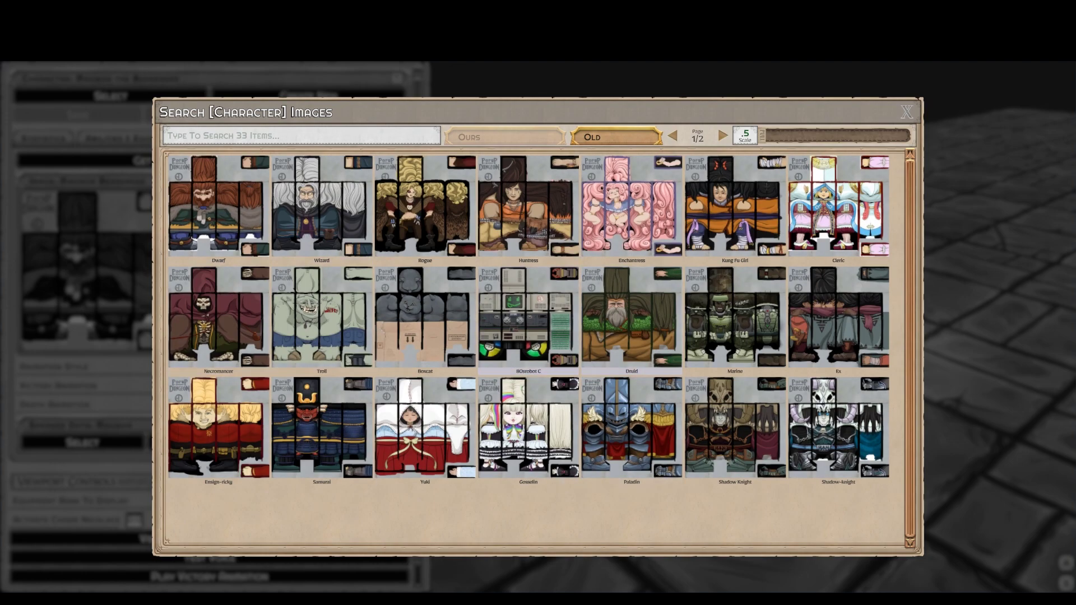
click(907, 112)
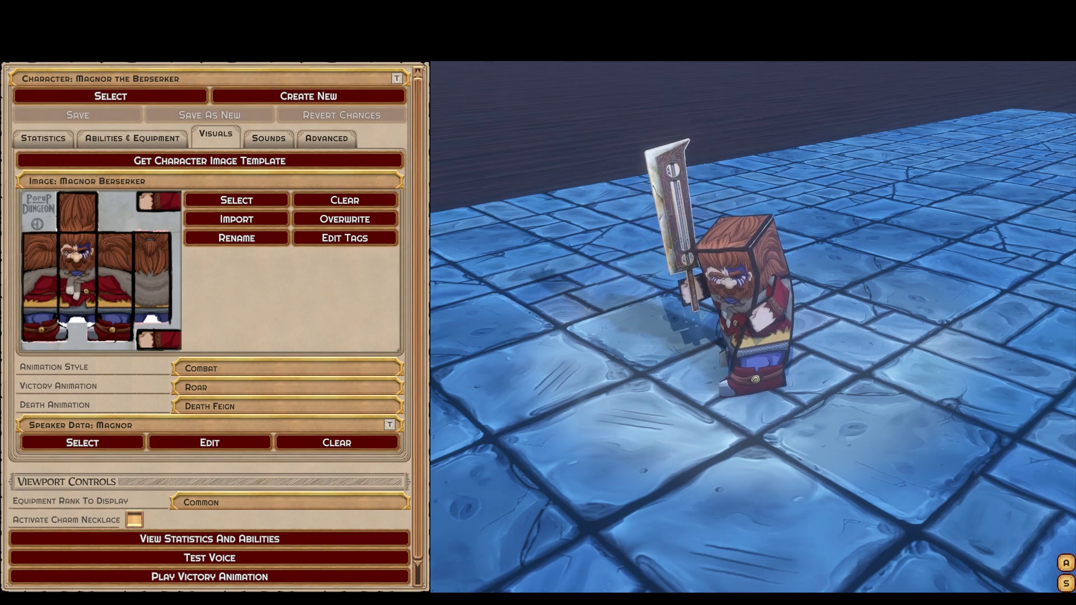
- Reopen the character image library and enlarge its thumbnails to the maximum scale to inspect the artwork
click(237, 200)
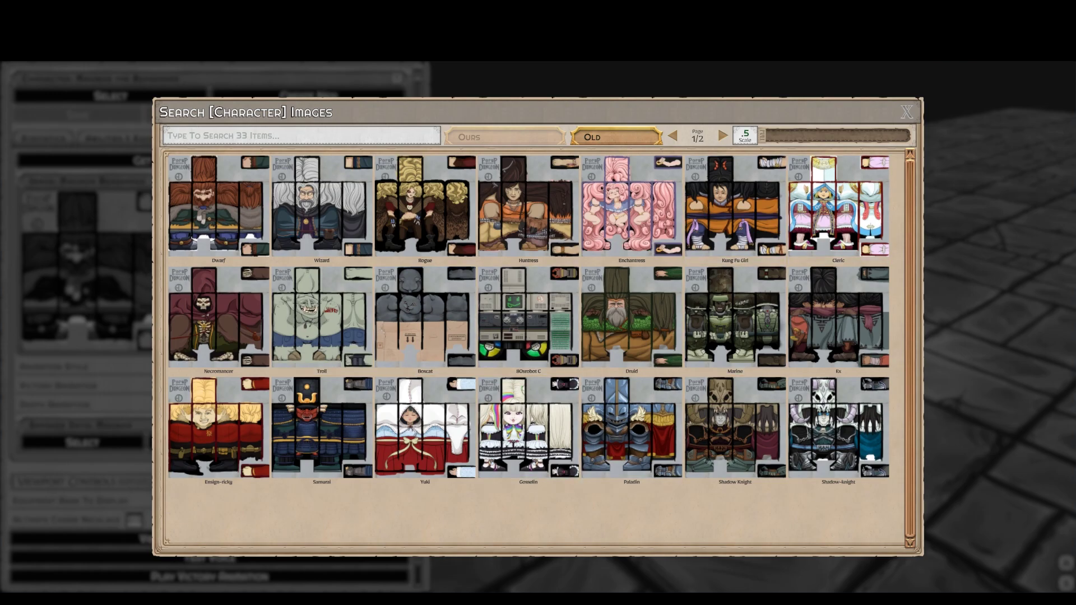
drag(762, 135, 909, 136)
scroll(271, 291, down, 3)
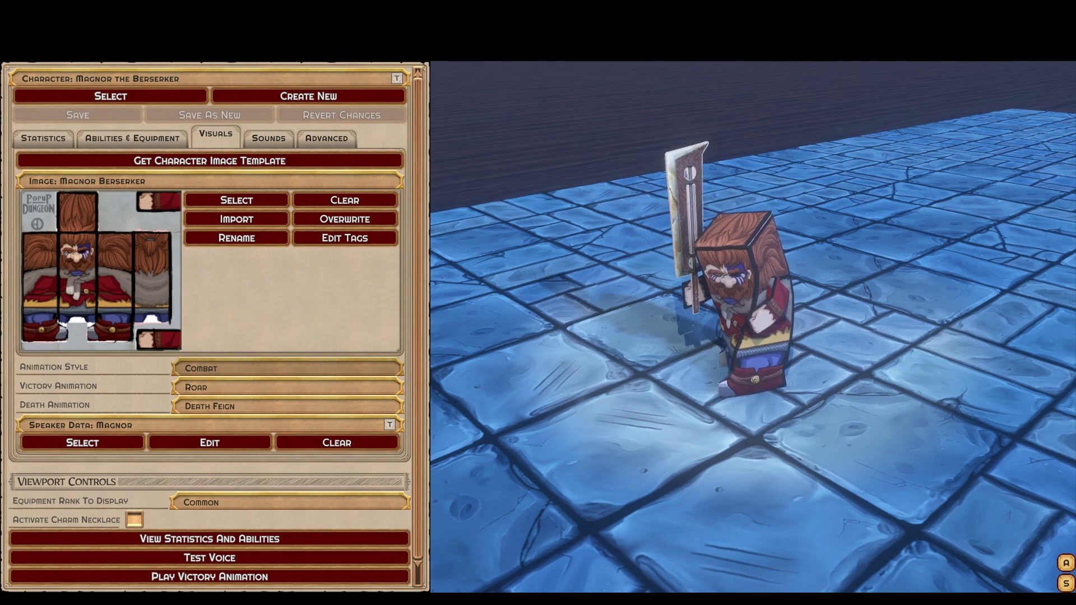
- Try the Beast animation style on Magnor, followed by the Cute style
click(287, 368)
click(292, 405)
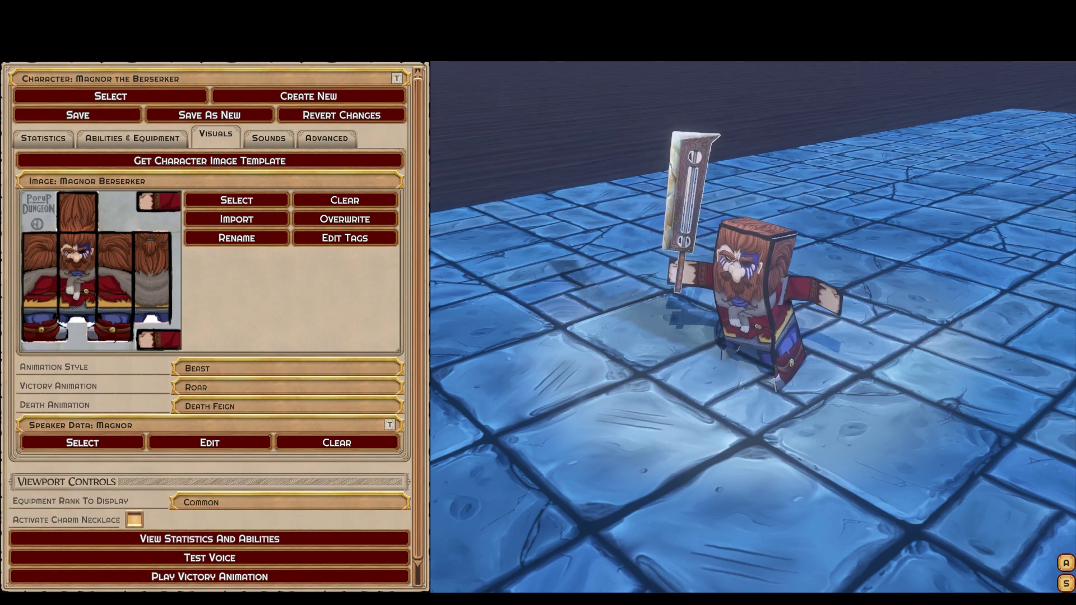
click(287, 368)
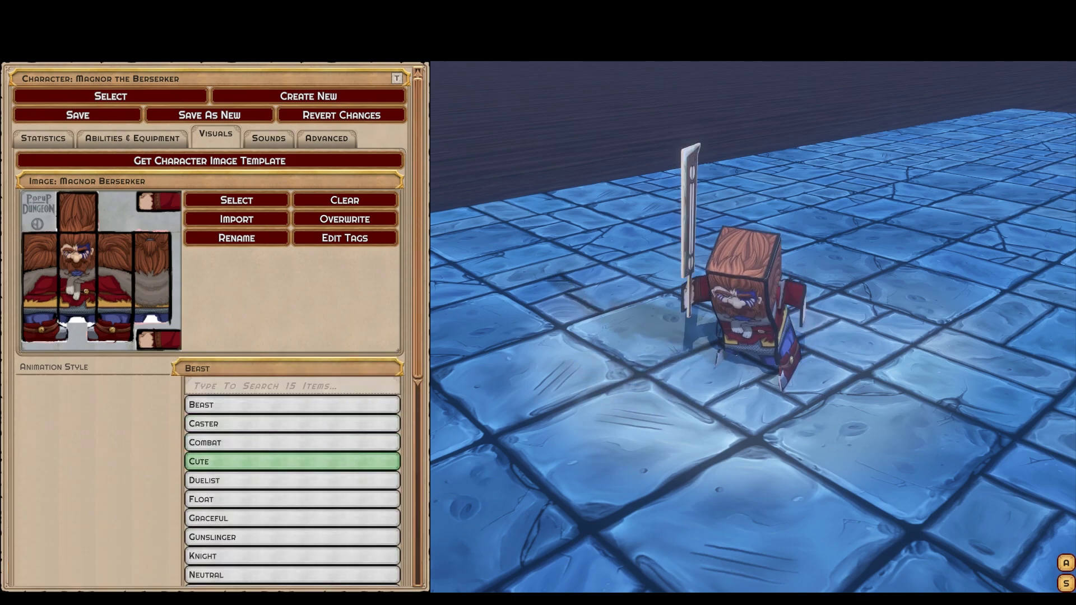
key(Return)
- Try the Float animation style on Magnor
key(Return)
key(Down)
key(Down)
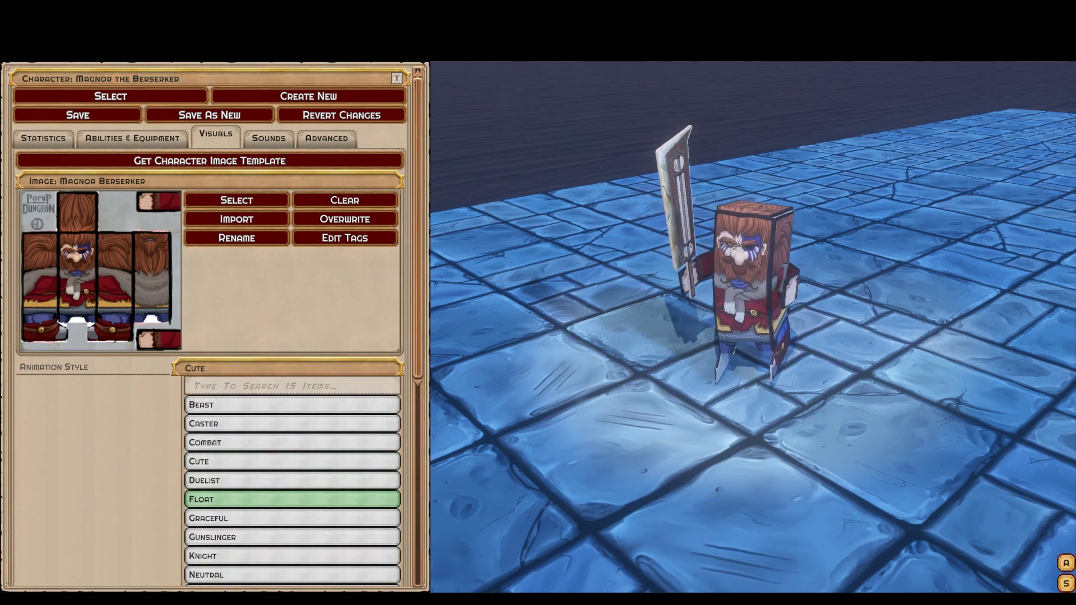
key(Return)
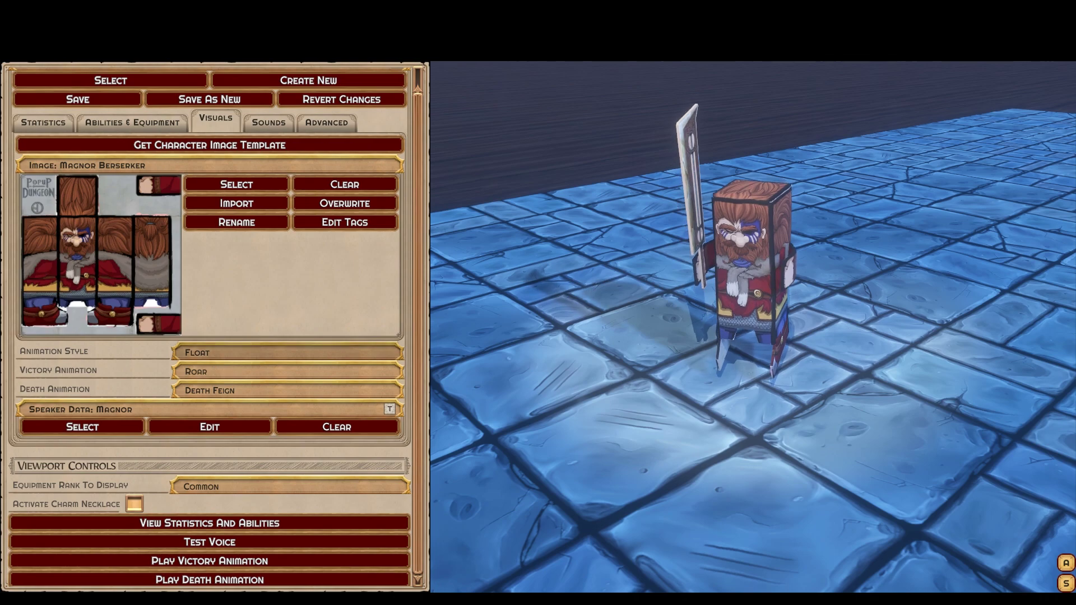
- Set Magnor's animation style to Gunslinger
key(Return)
key(Down)
key(Down)
key(Return)
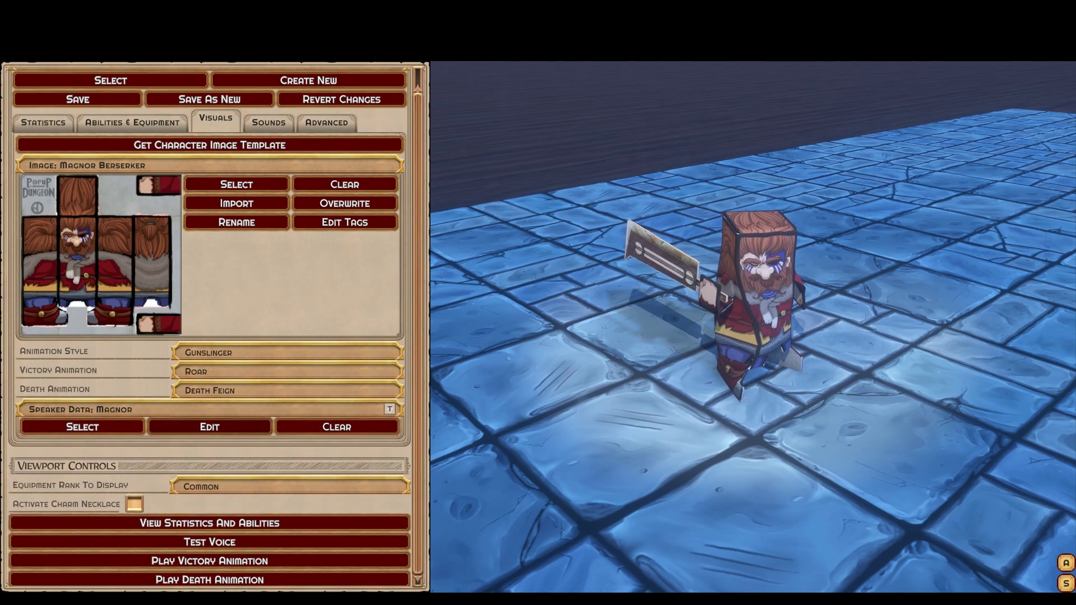
- Go through the available animation styles for Magnor and set his style to Swordsman
key(Return)
key(Down)
key(Down)
key(Down)
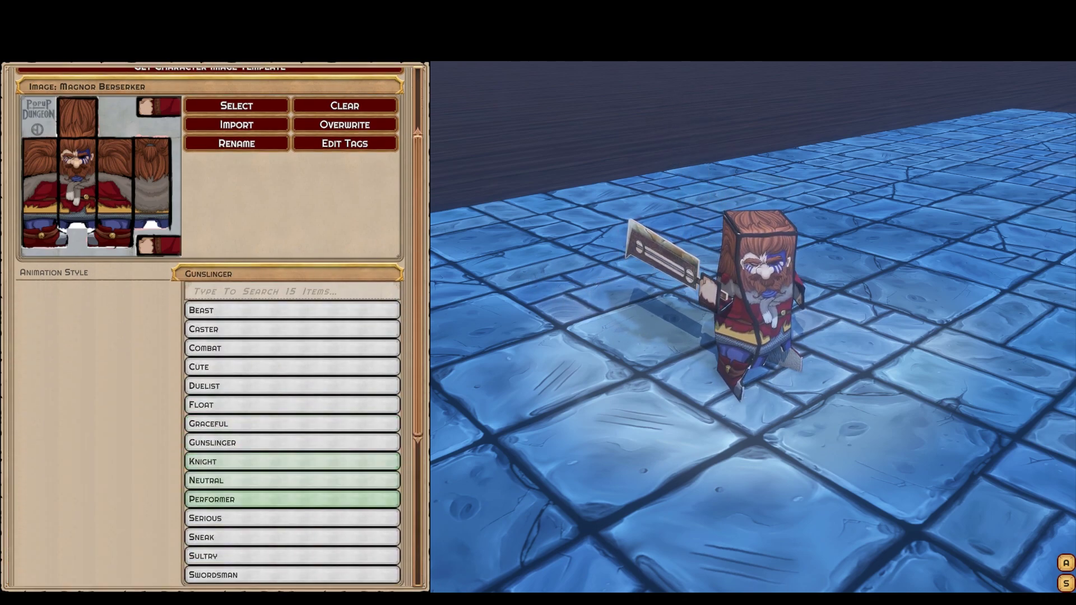
key(Down)
key(Down)
key(Down)
key(Up)
key(Up)
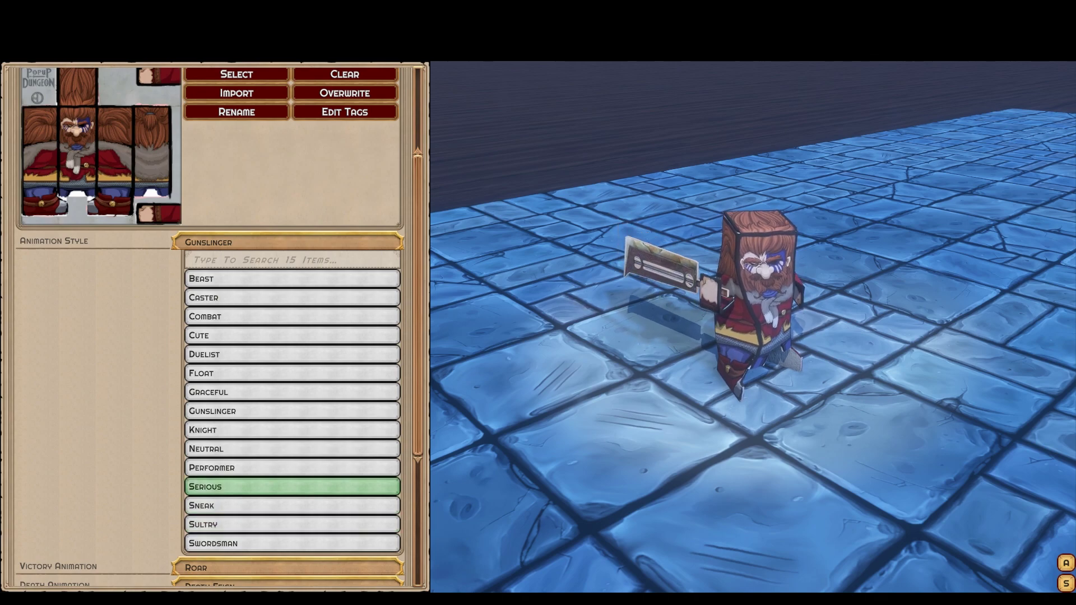
key(Up)
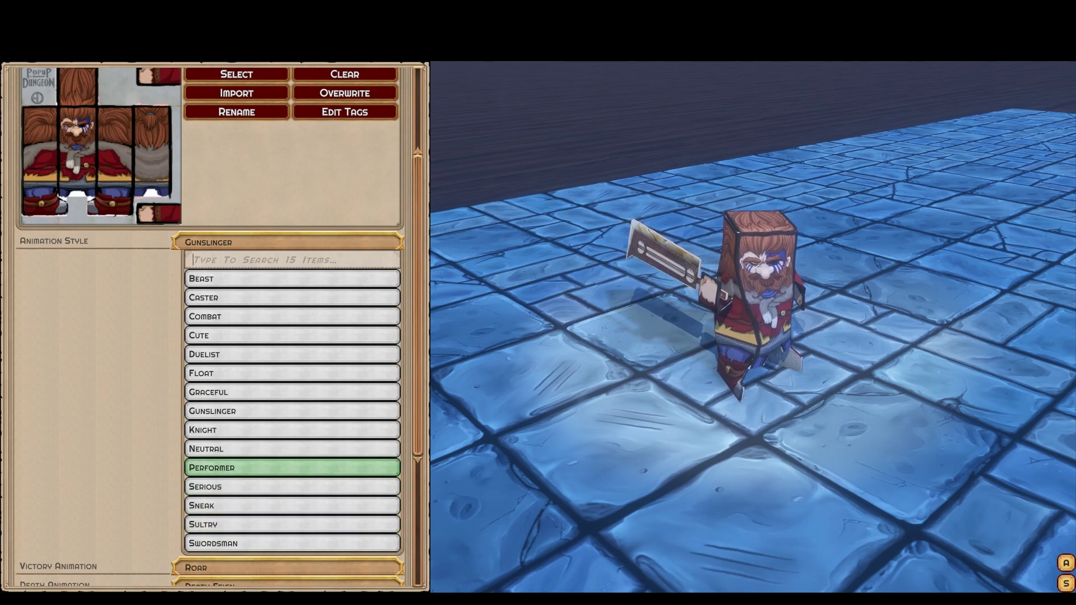
key(Up)
key(Up)
key(Down)
key(Down)
key(Down)
key(Down)
key(Down)
key(Down)
key(Return)
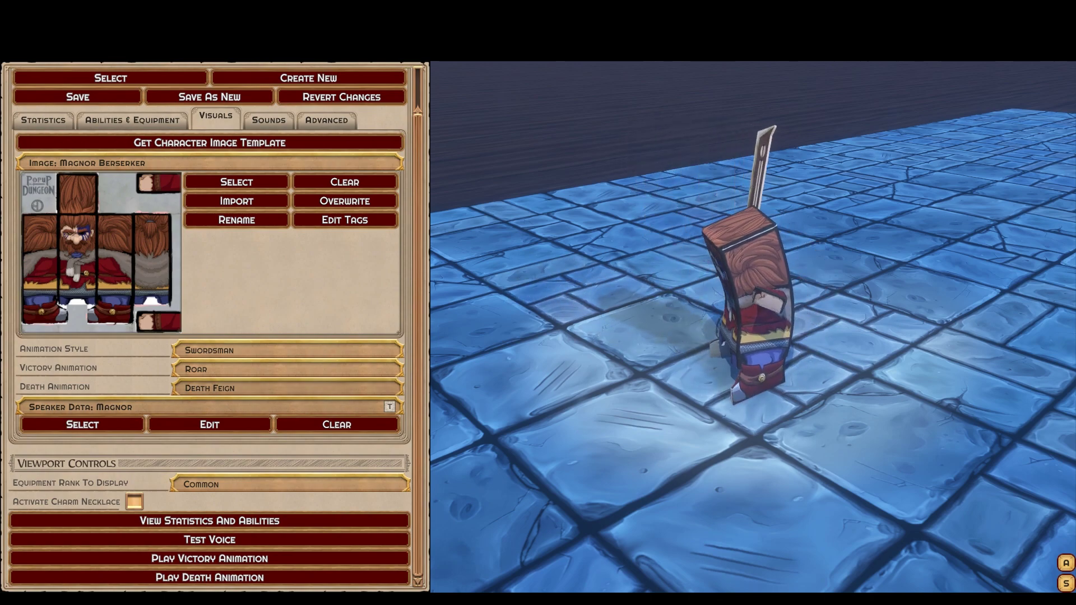
- Examine the victory animation categories available for Magnor and leave the list without changing the selection
click(288, 369)
key(Return)
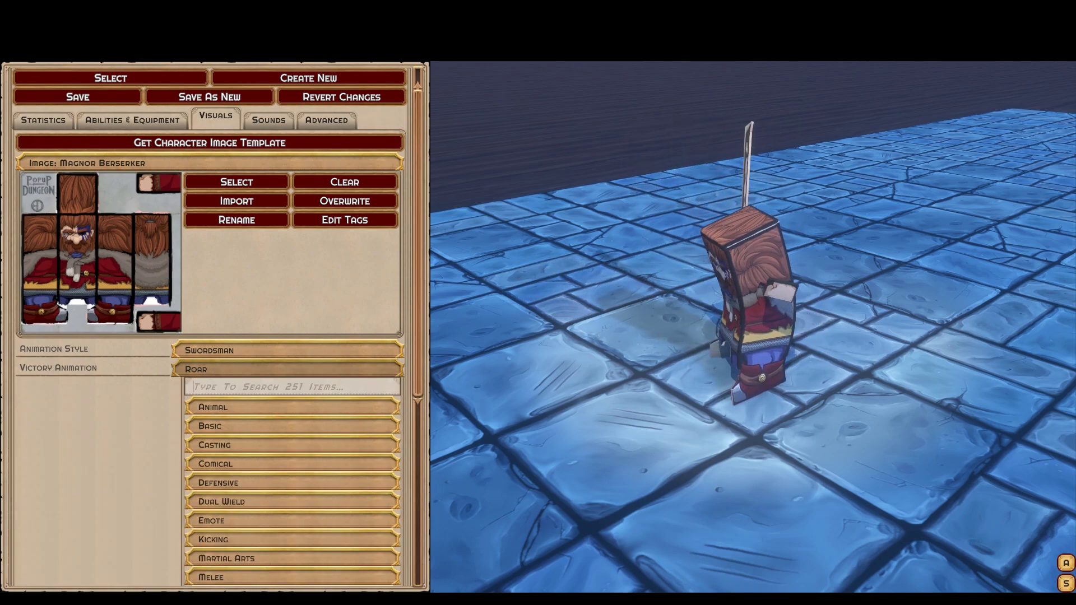
key(Escape)
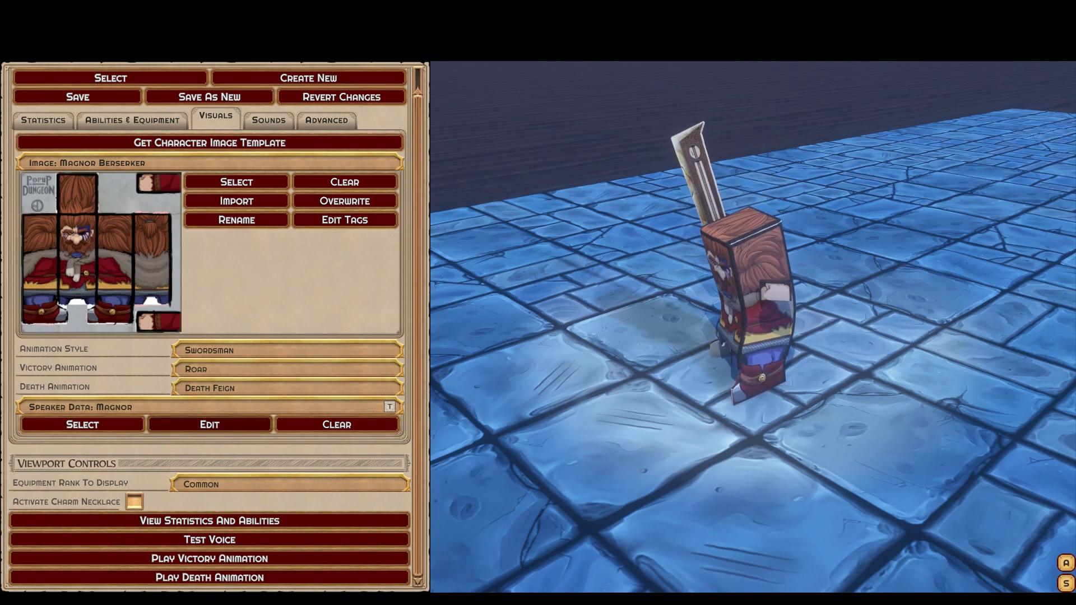
- Browse the speaker data portraits available for the character, leaving Magnor as the speaker
click(247, 407)
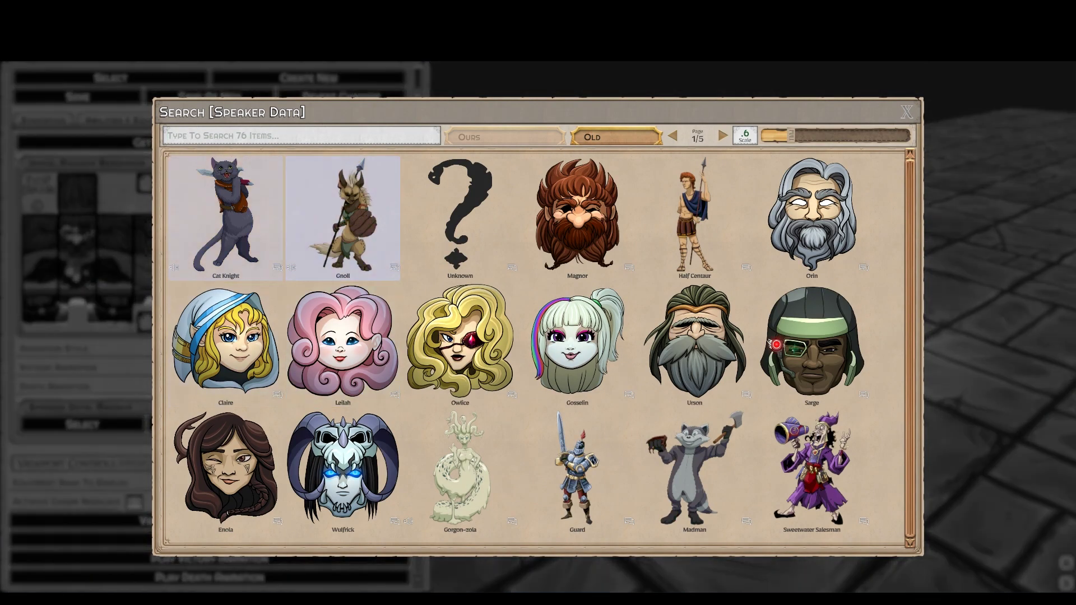
key(Right)
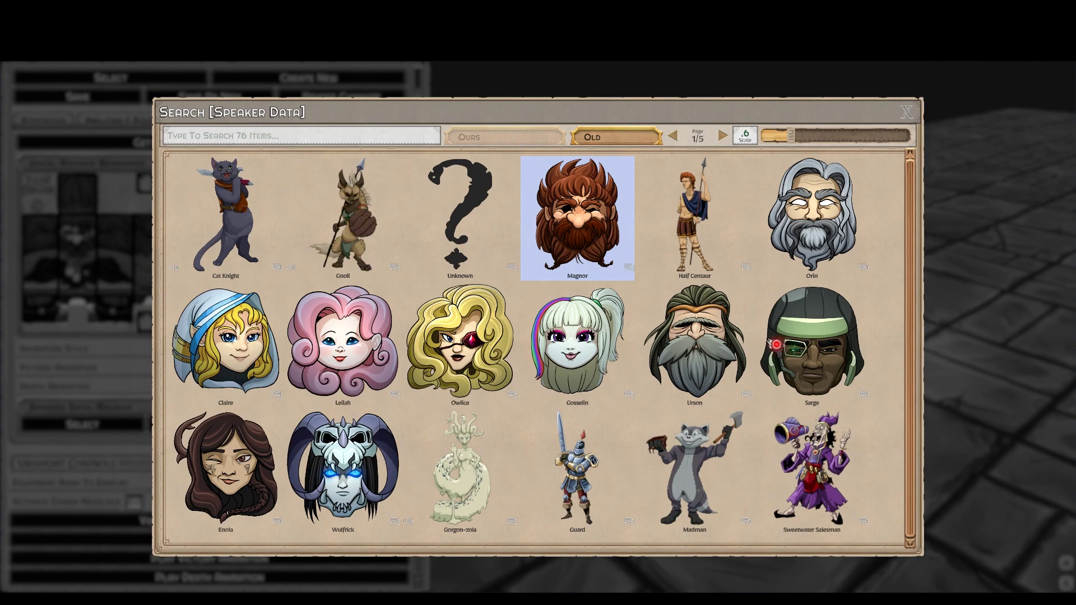
scroll(577, 345, down, 1)
scroll(577, 345, up, 1)
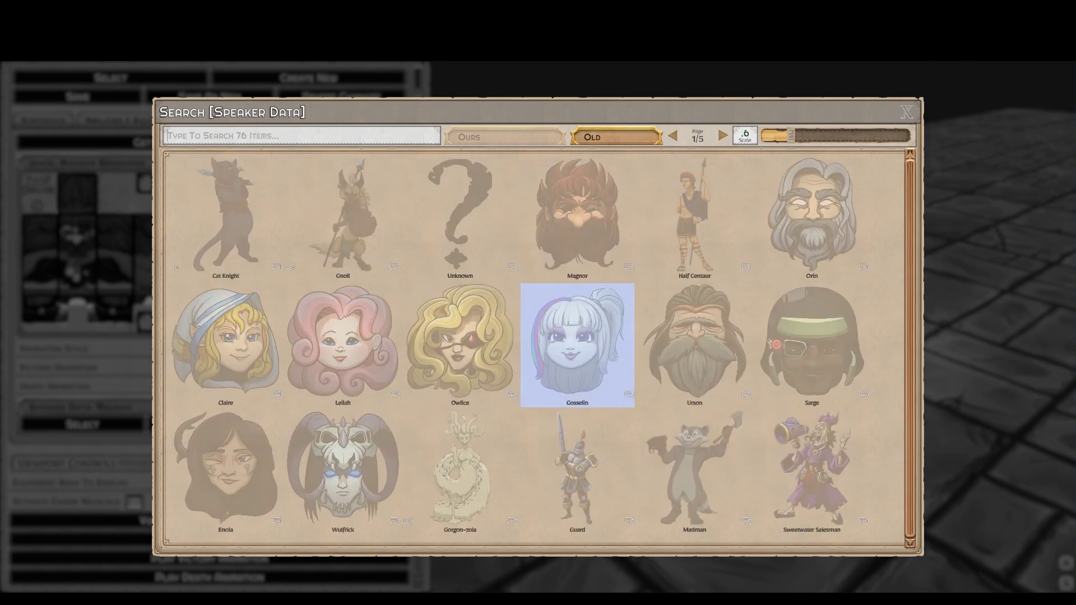
key(Up)
key(Left)
key(Right)
key(Right)
key(Left)
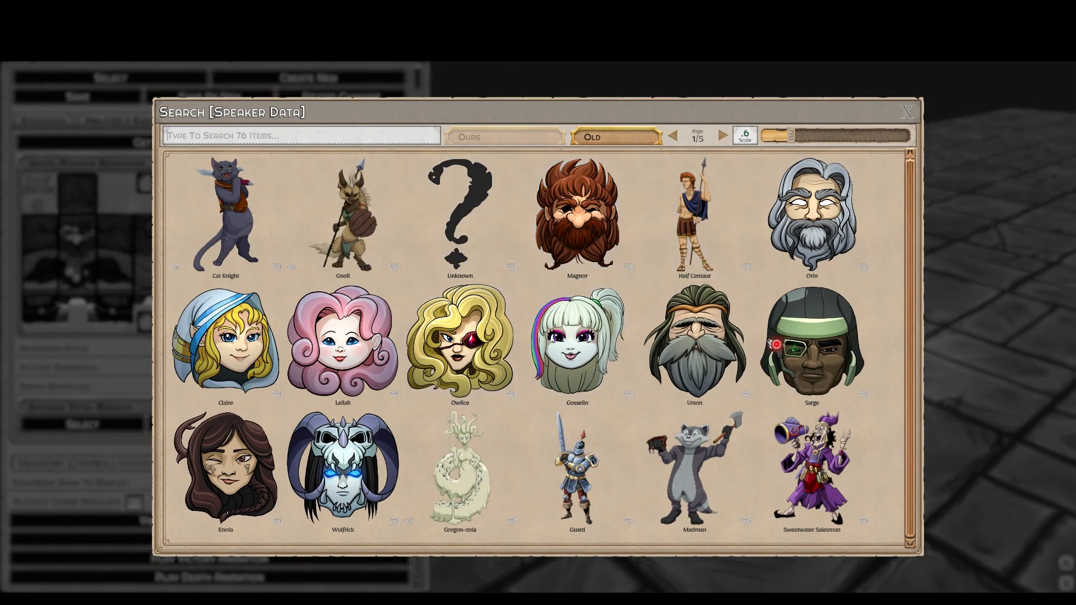
key(Return)
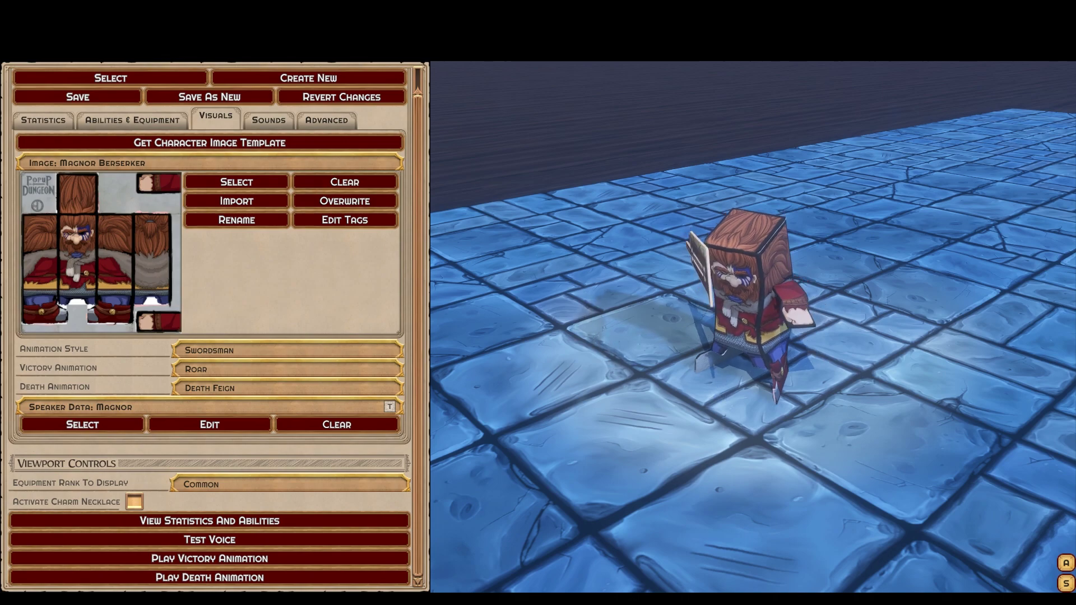
- Review Magnor's sound settings and the library of character audio data without choosing another voice
click(269, 120)
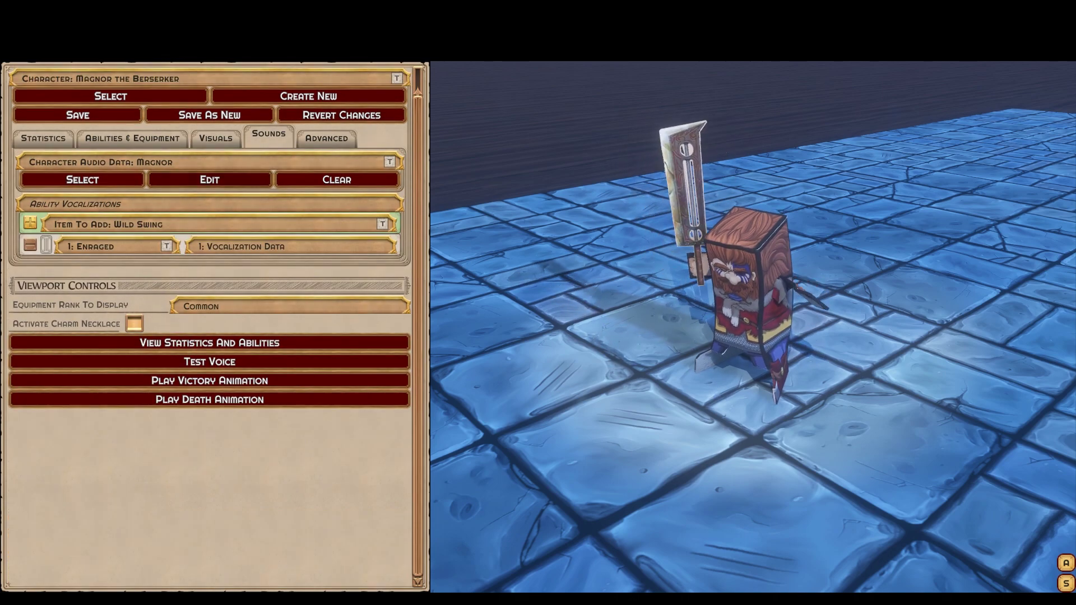
click(82, 180)
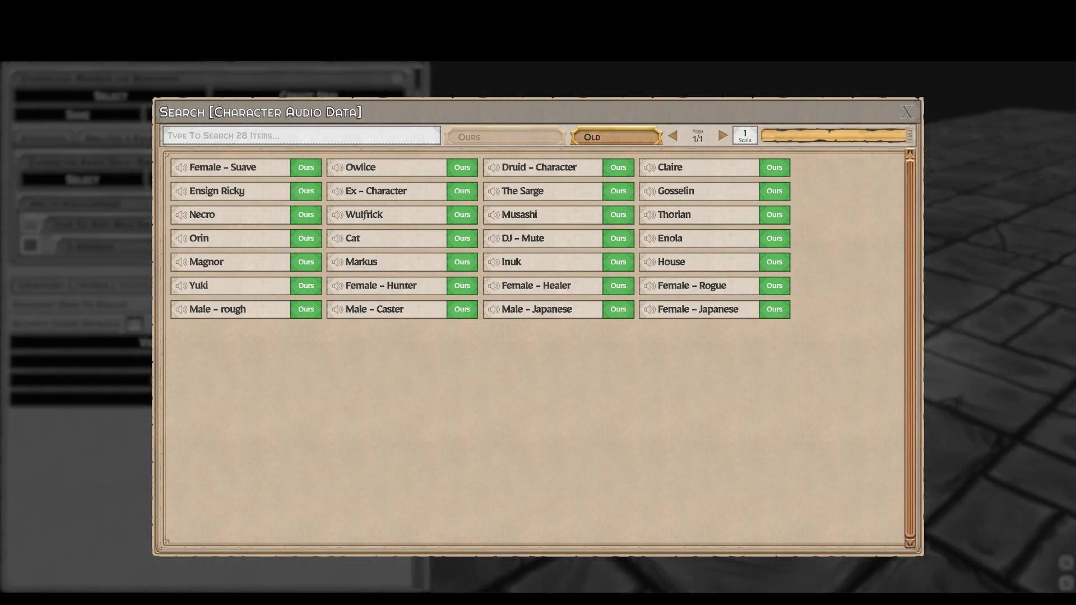
click(907, 112)
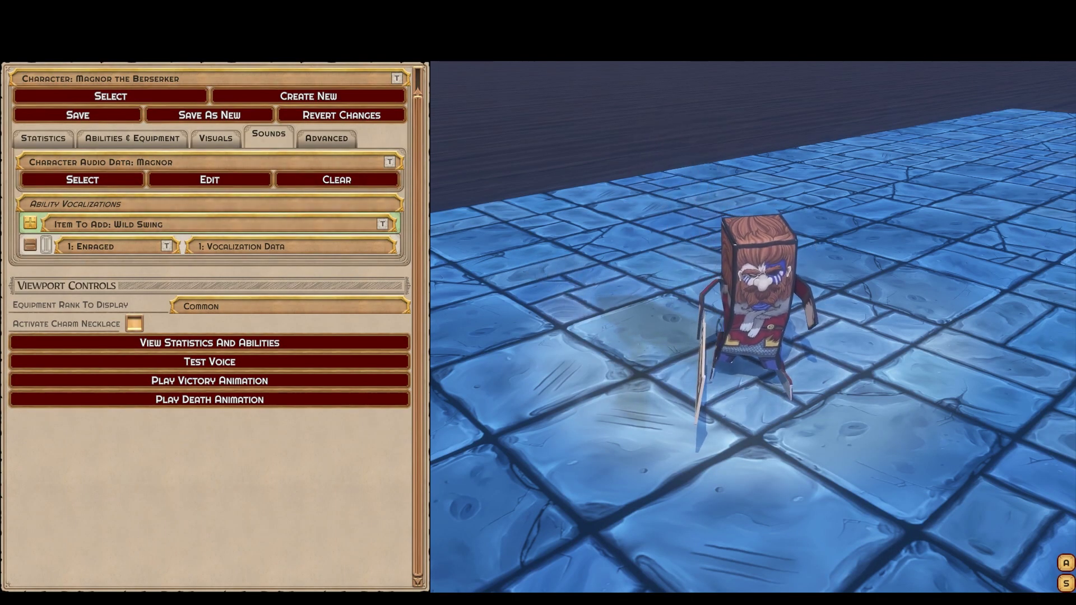
- Review Magnor's advanced build settings and go back to his statistics
click(327, 138)
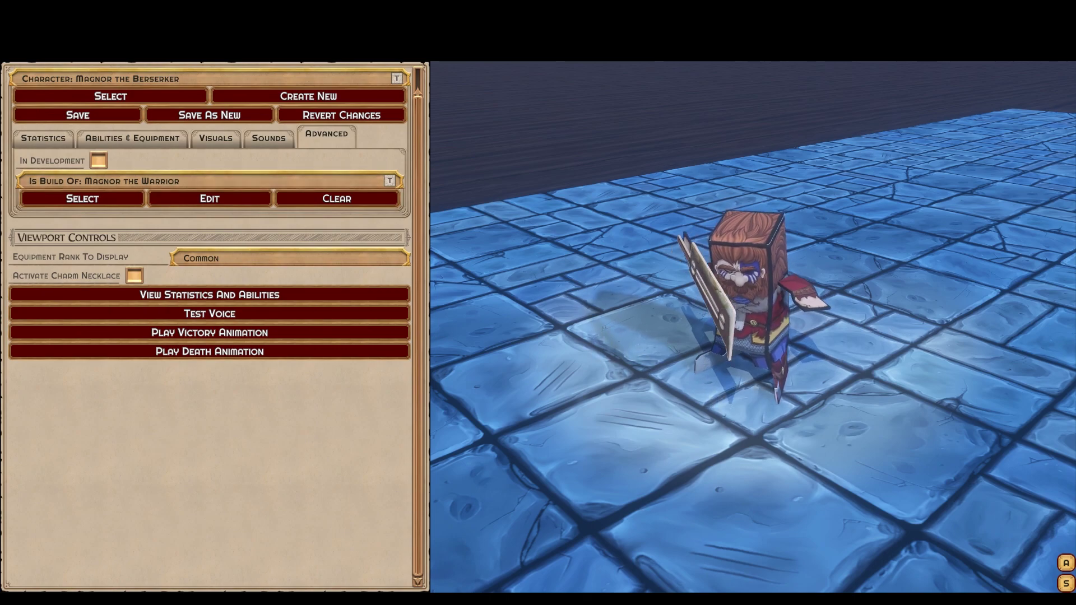
click(43, 138)
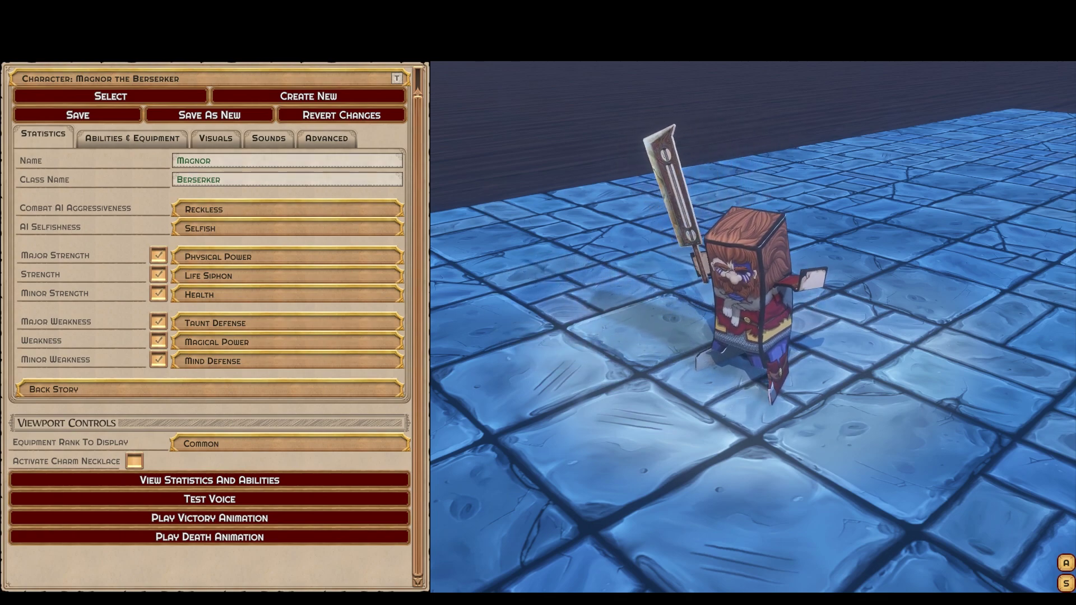
- Try the Dwarf image from the character image library on Magnor
click(216, 138)
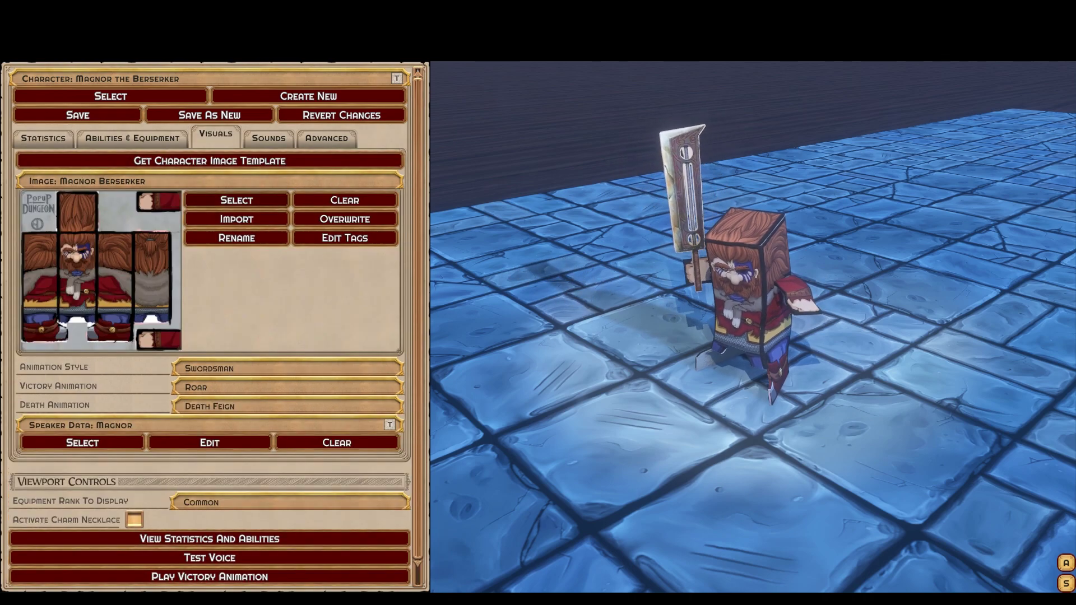
click(237, 200)
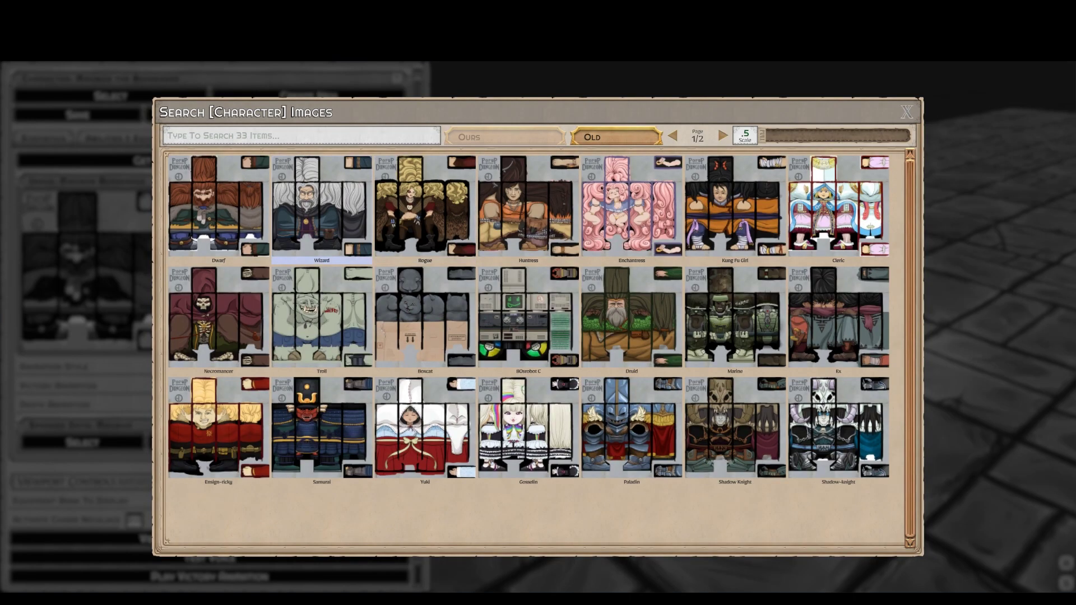
click(219, 213)
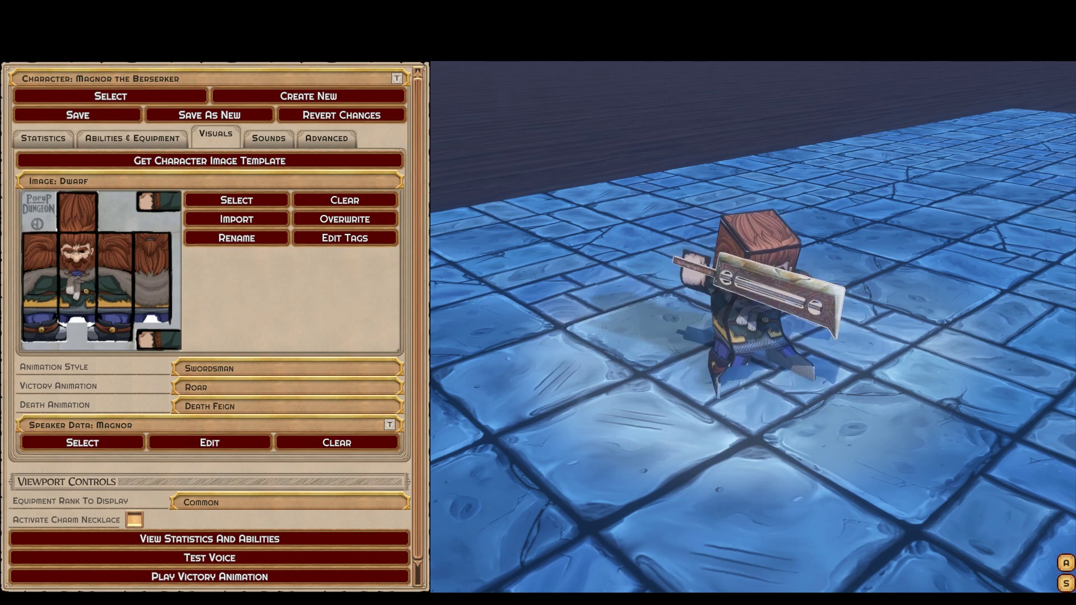
- Try the Cleric Dark image from the second page of the character image library on Magnor
click(236, 200)
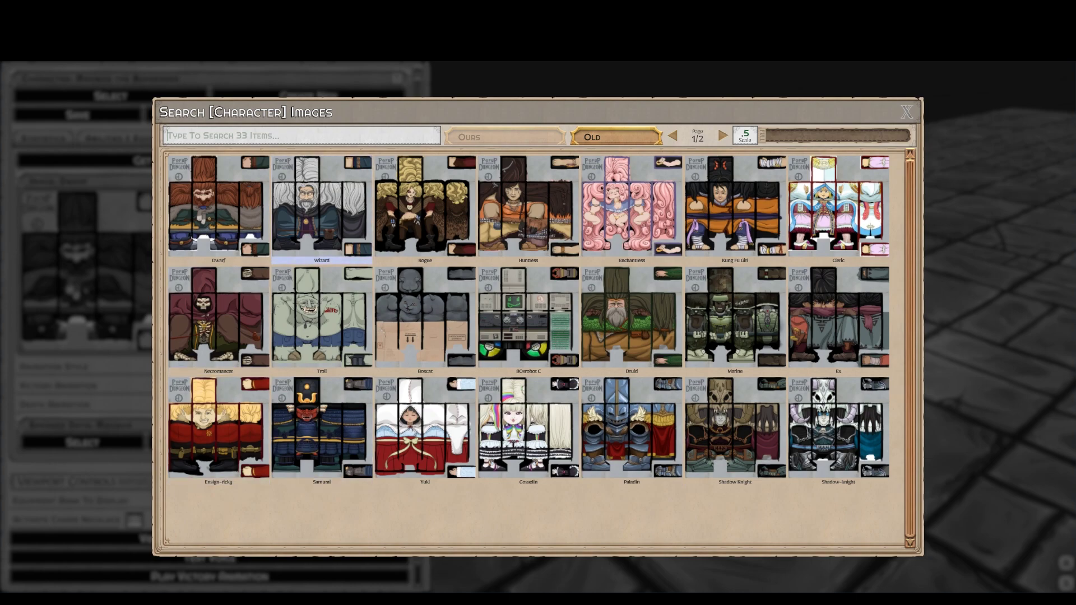
scroll(322, 210, down, 1)
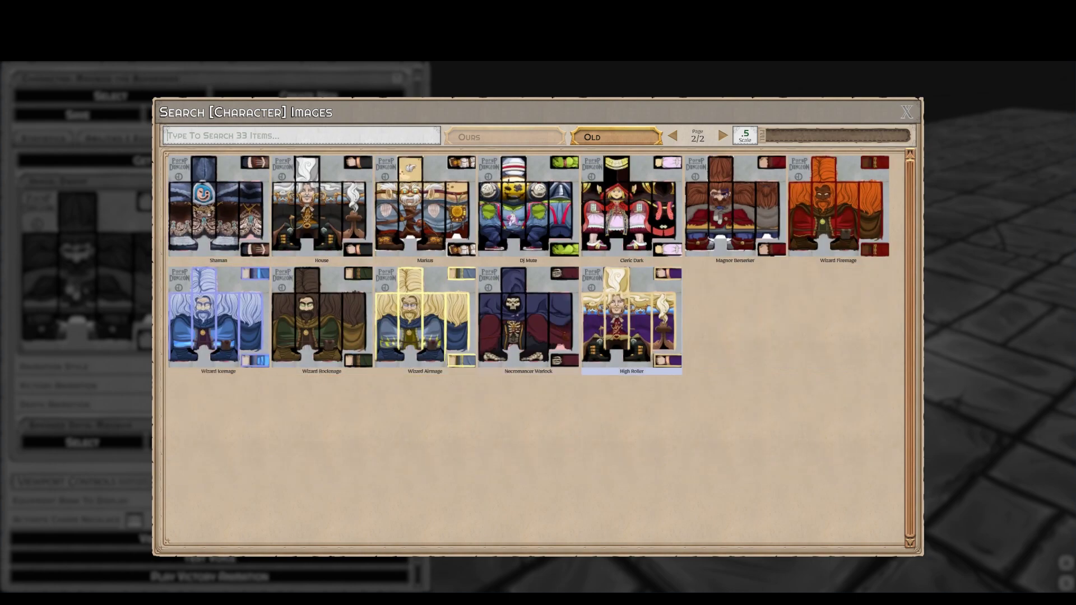
click(631, 213)
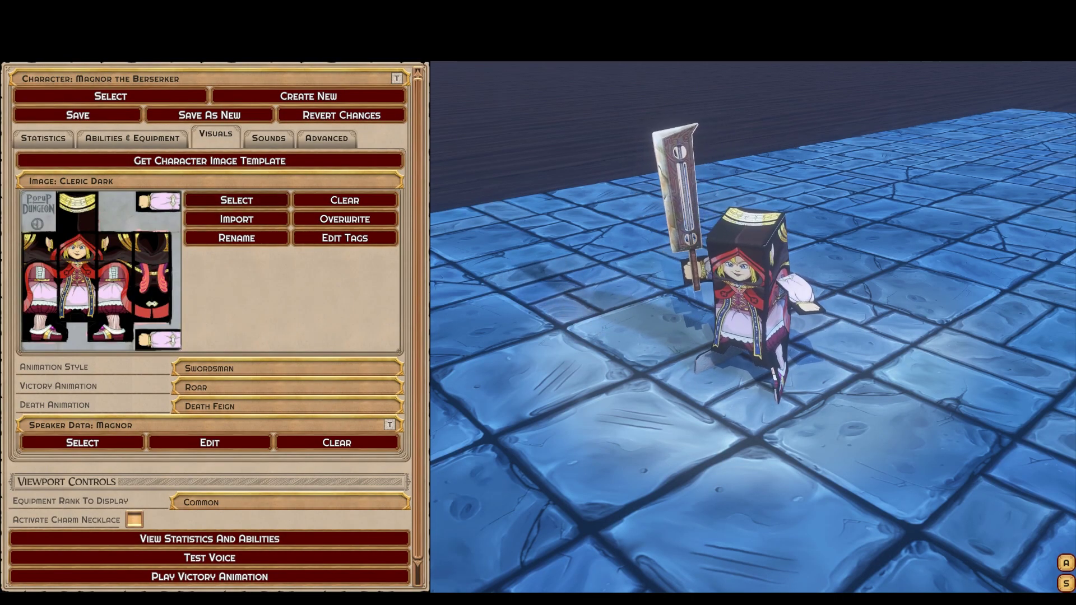
- Set the character's image back to Magnor Berserker from the second page of the image library
click(236, 200)
scroll(632, 320, down, 1)
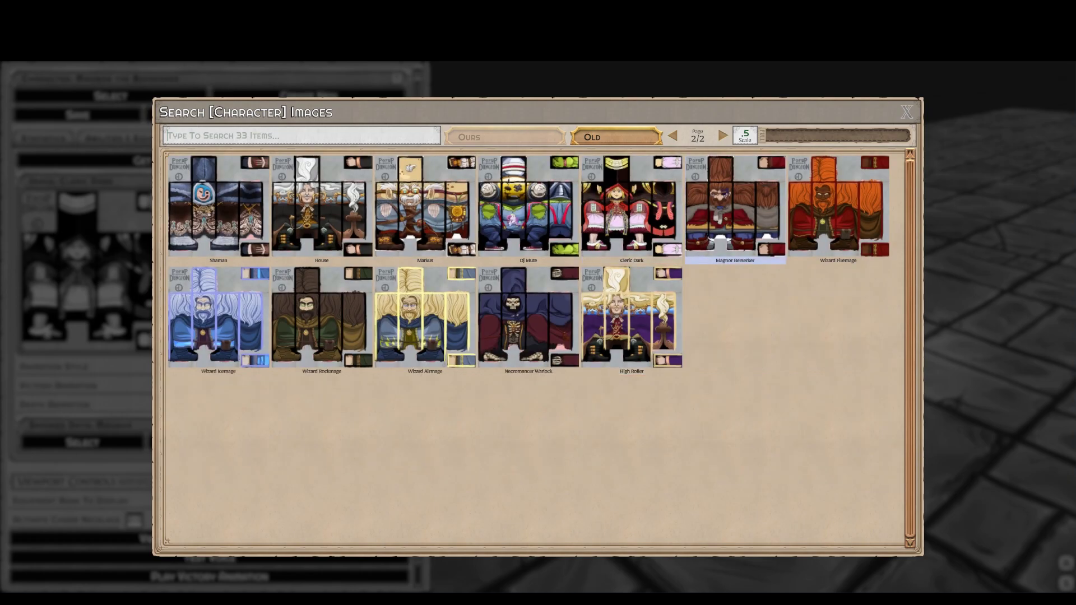
click(735, 207)
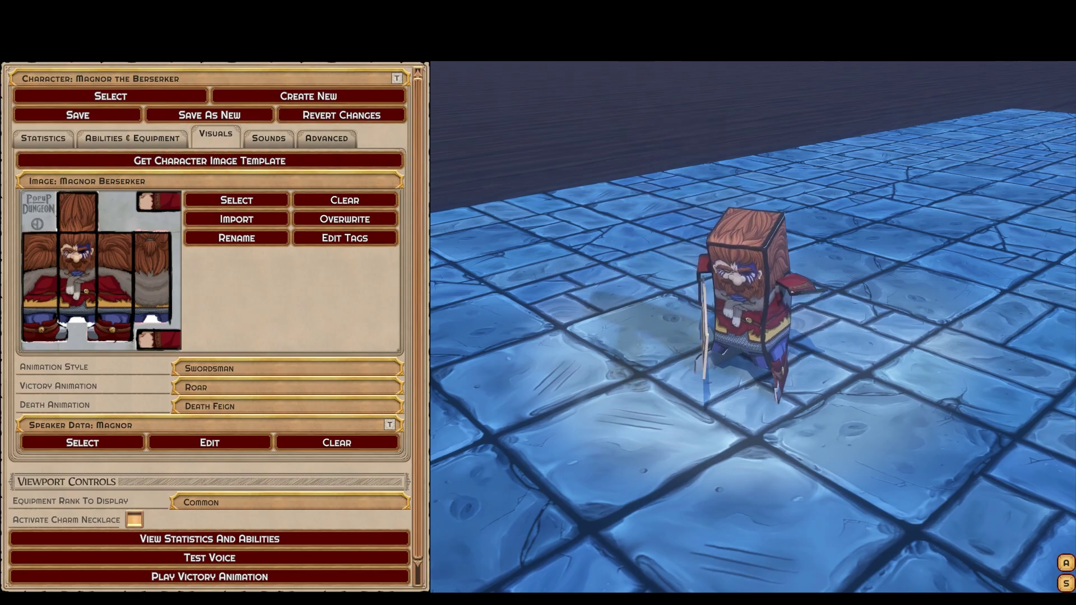
- Open Magnor's advanced settings to examine which character he is a build of
click(327, 138)
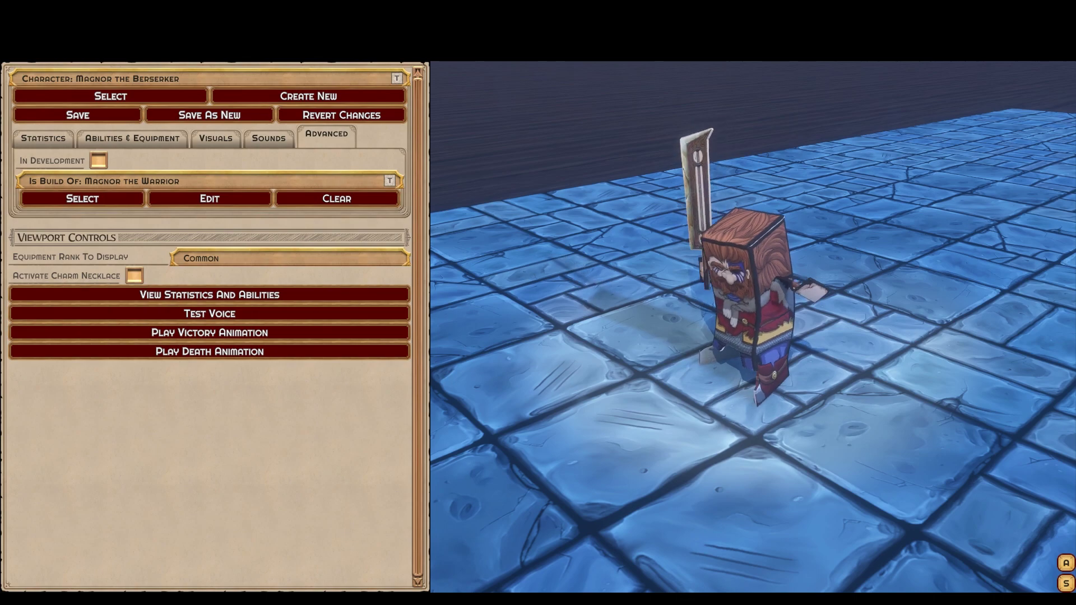